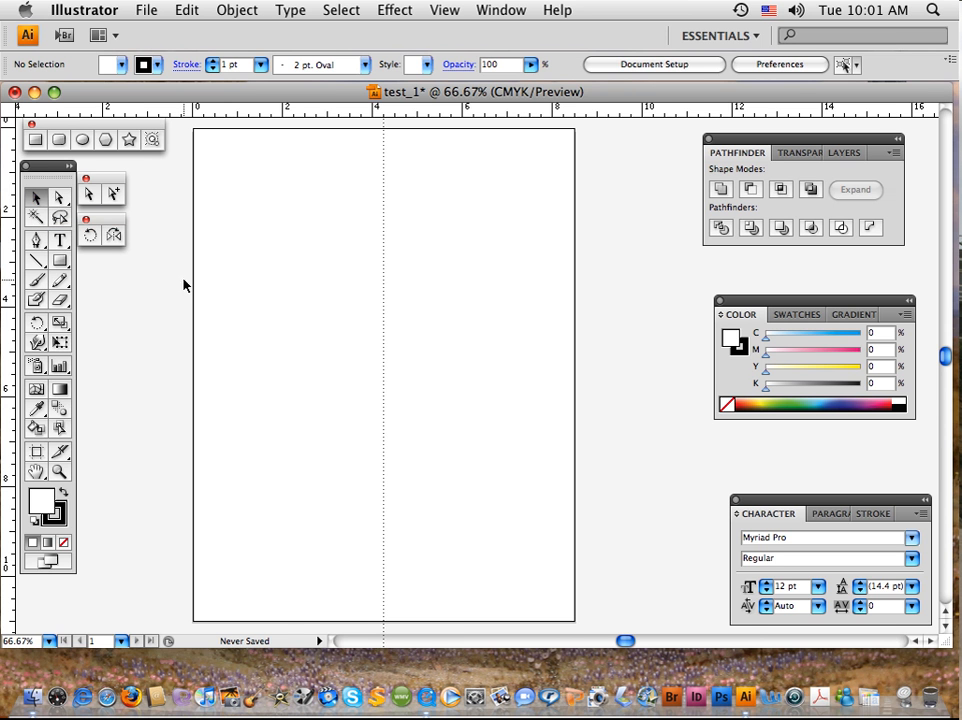
Swap the fill and stroke colours to a black fill, and draw a nearly square rectangle across the guide in the page's upper half.
{"action": "left_click", "coordinate": [62, 494]}
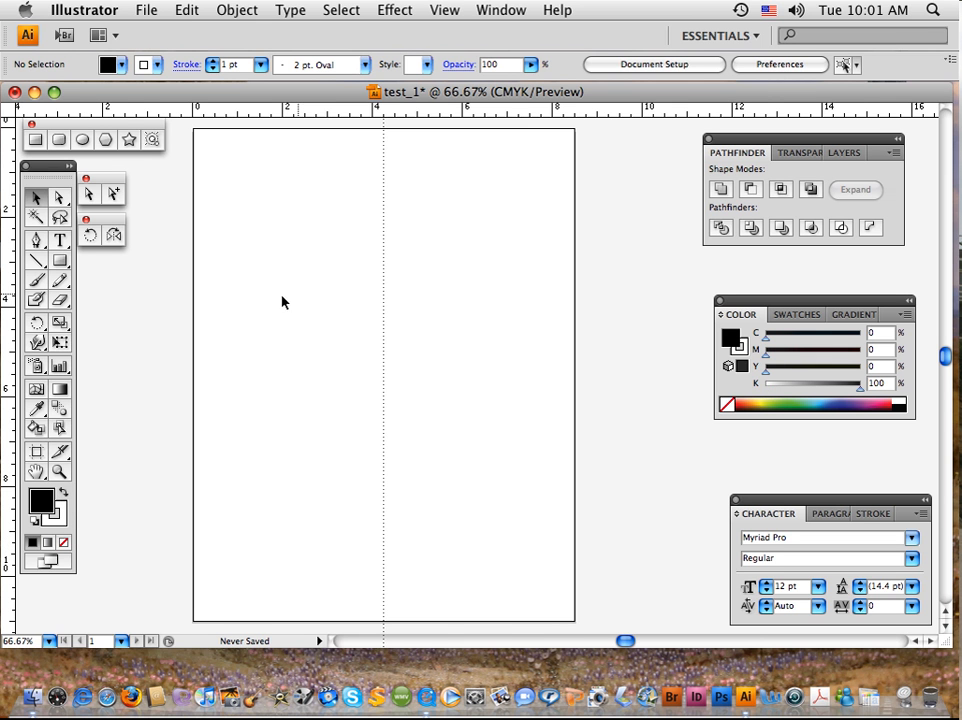
{"action": "left_click", "coordinate": [60, 260]}
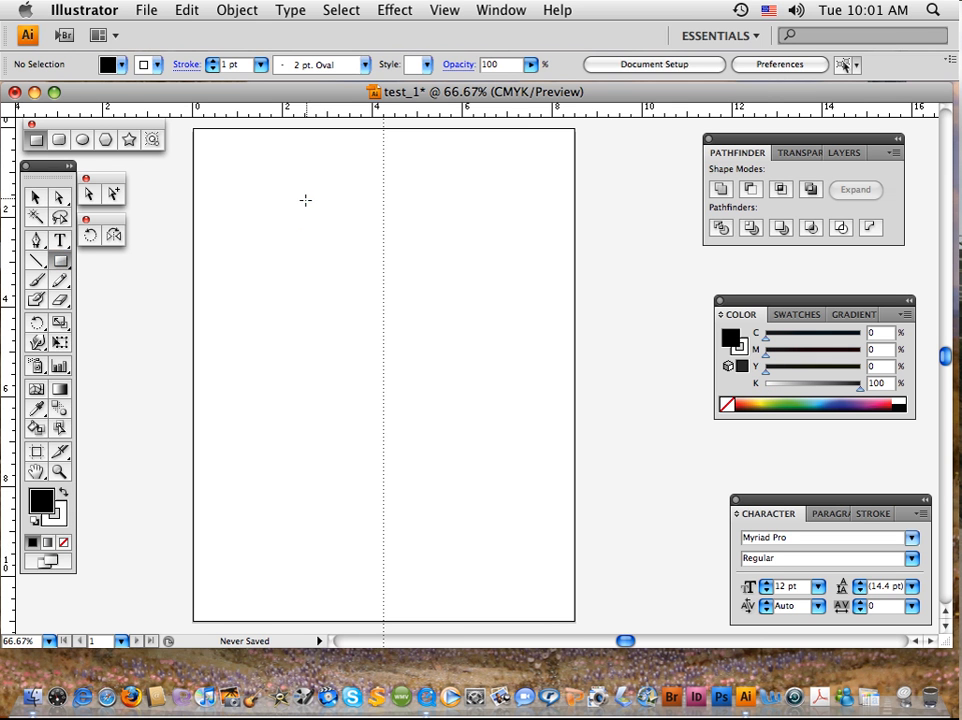
{"action": "left_click_drag", "start_coordinate": [305, 199], "coordinate": [457, 340]}
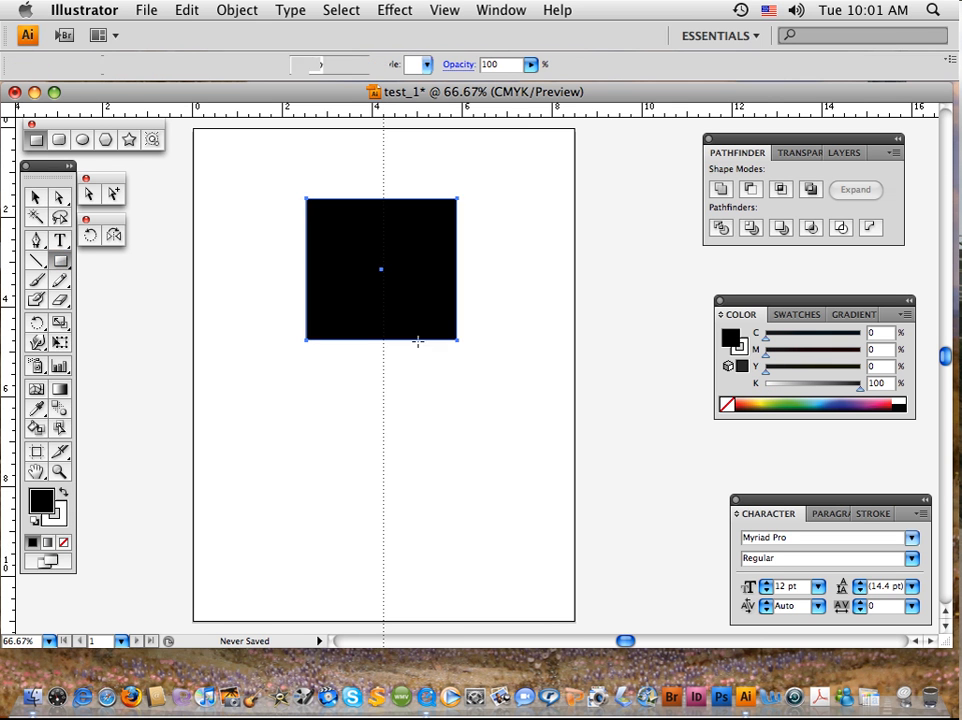
{"action": "left_click", "coordinate": [35, 197]}
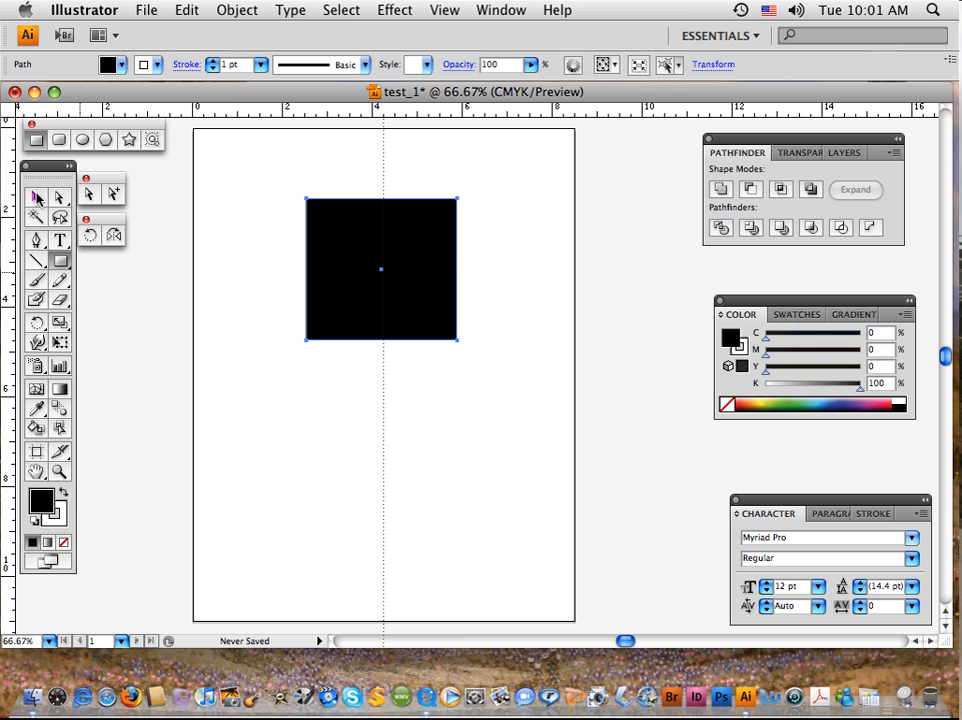
{"action": "left_click", "coordinate": [479, 178]}
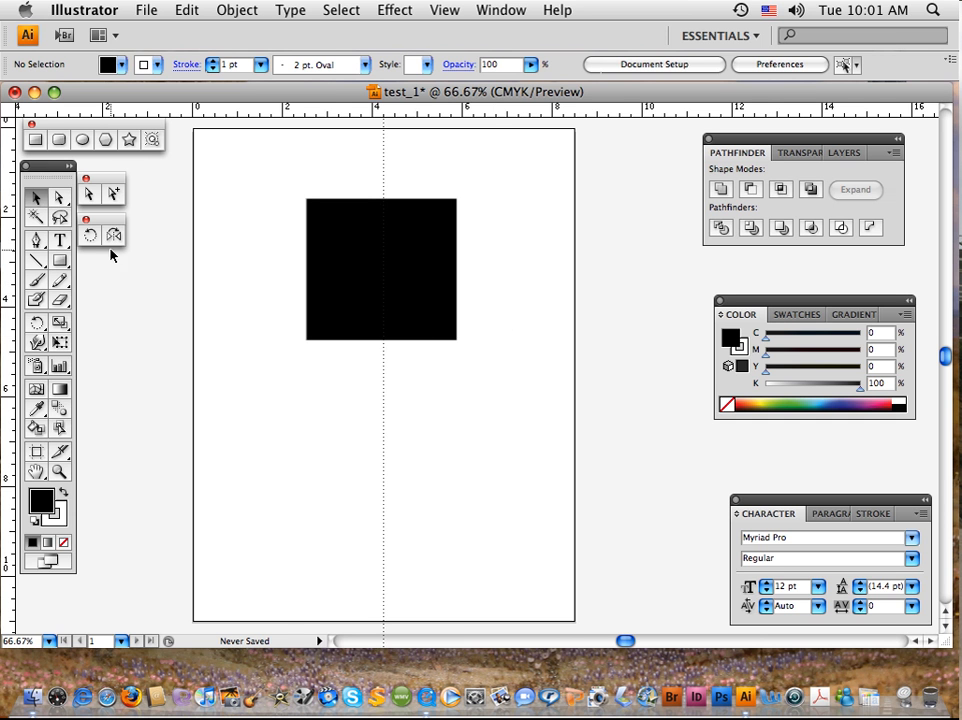
Stretch the black rectangle wider and taller with the Selection tool, and rotate it counter-clockwise.
{"action": "left_click", "coordinate": [36, 199]}
{"action": "left_click", "coordinate": [334, 261]}
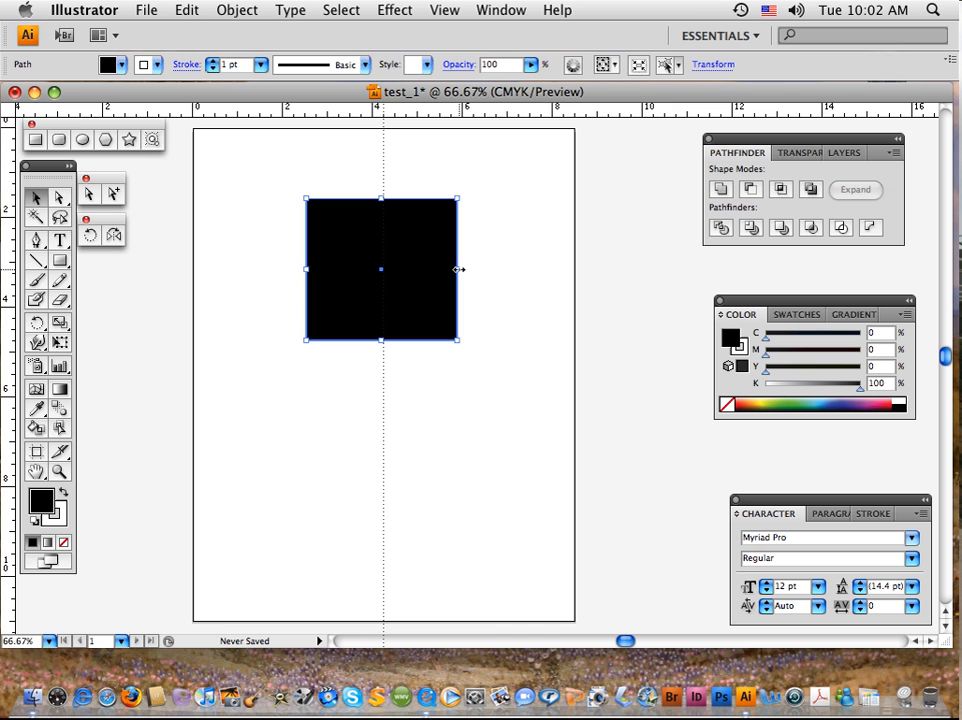
{"action": "left_click_drag", "start_coordinate": [458, 269], "coordinate": [501, 268]}
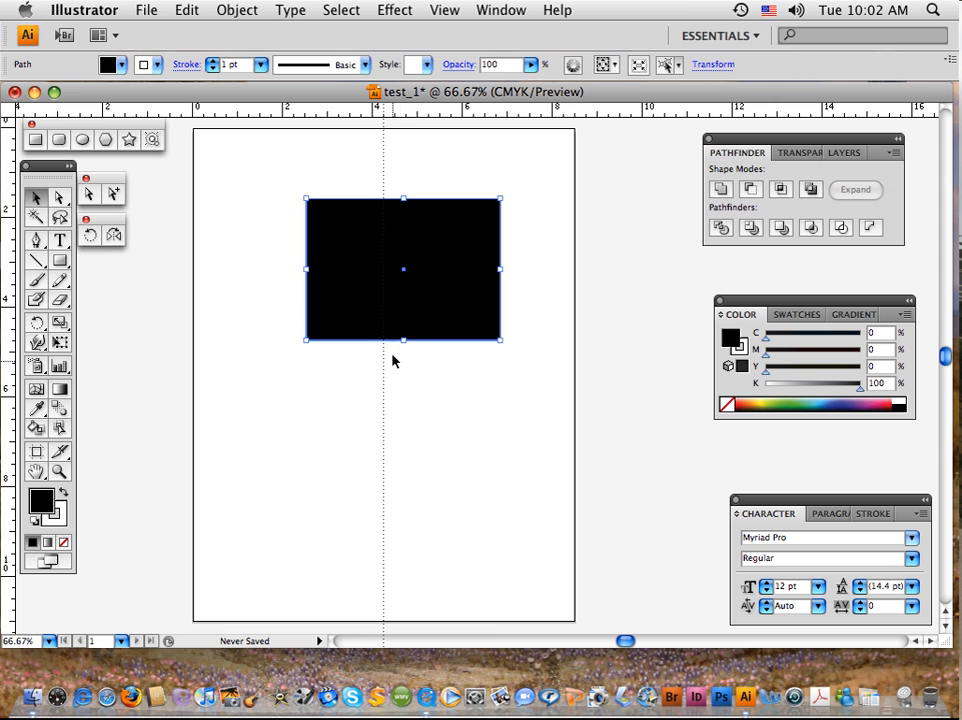
{"action": "left_click_drag", "start_coordinate": [403, 340], "coordinate": [403, 363]}
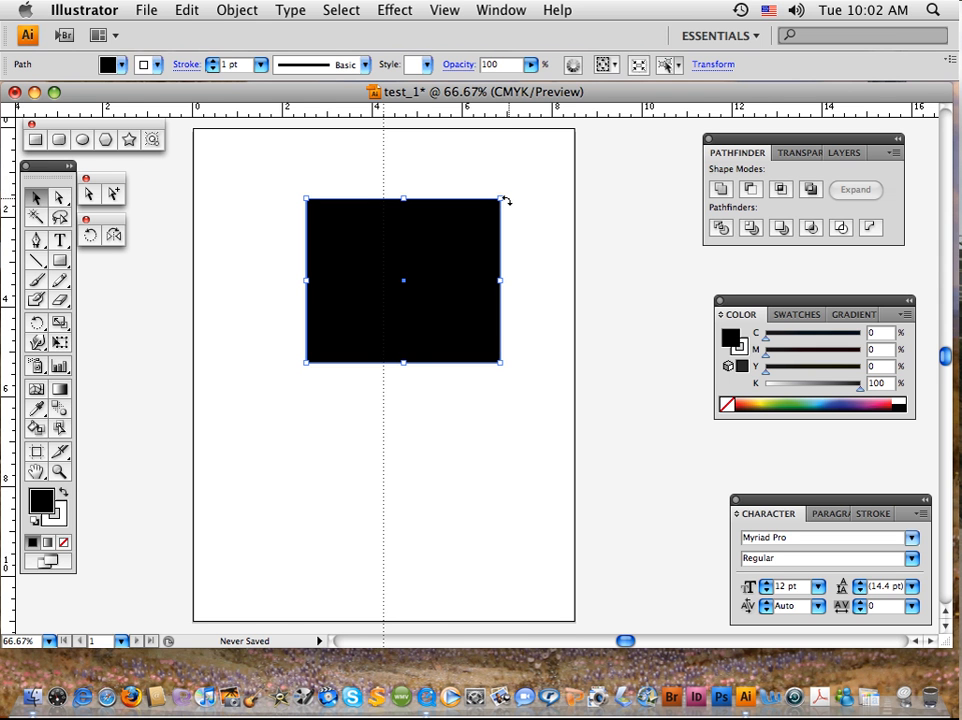
{"action": "left_click_drag", "start_coordinate": [506, 201], "coordinate": [467, 166]}
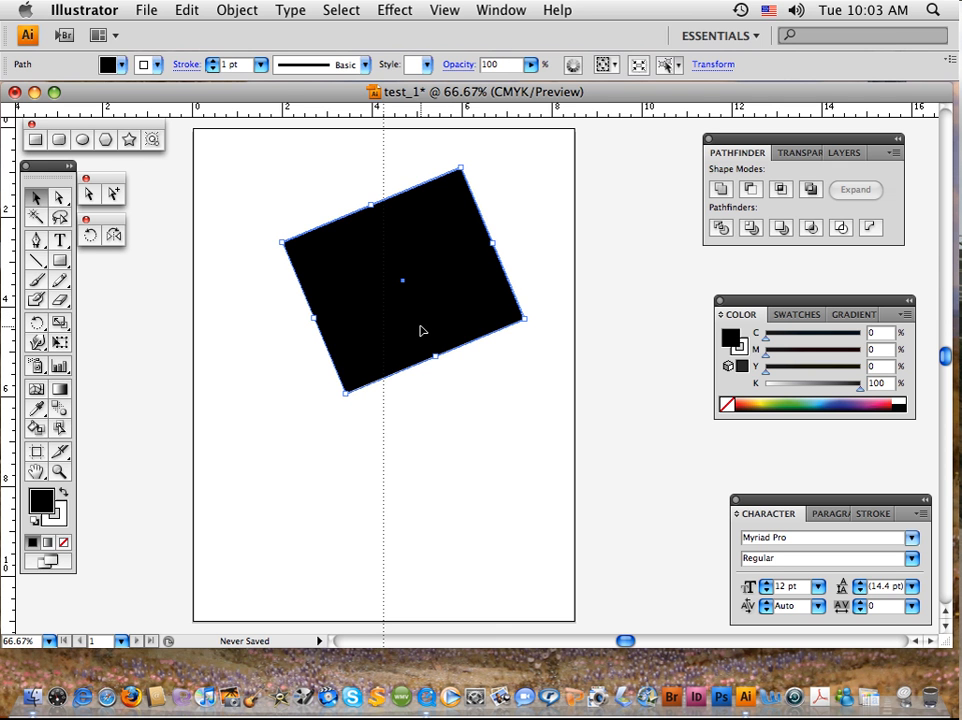
Undo the rectangle's rotation, height change and width change.
{"action": "key", "text": "super"}
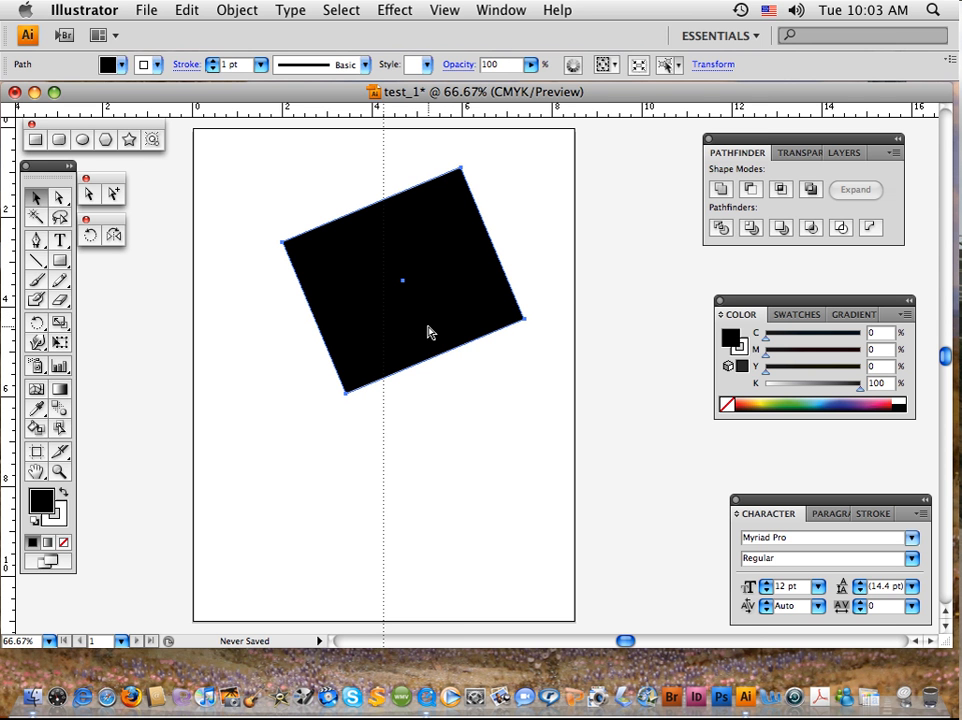
{"action": "key", "text": "super+z"}
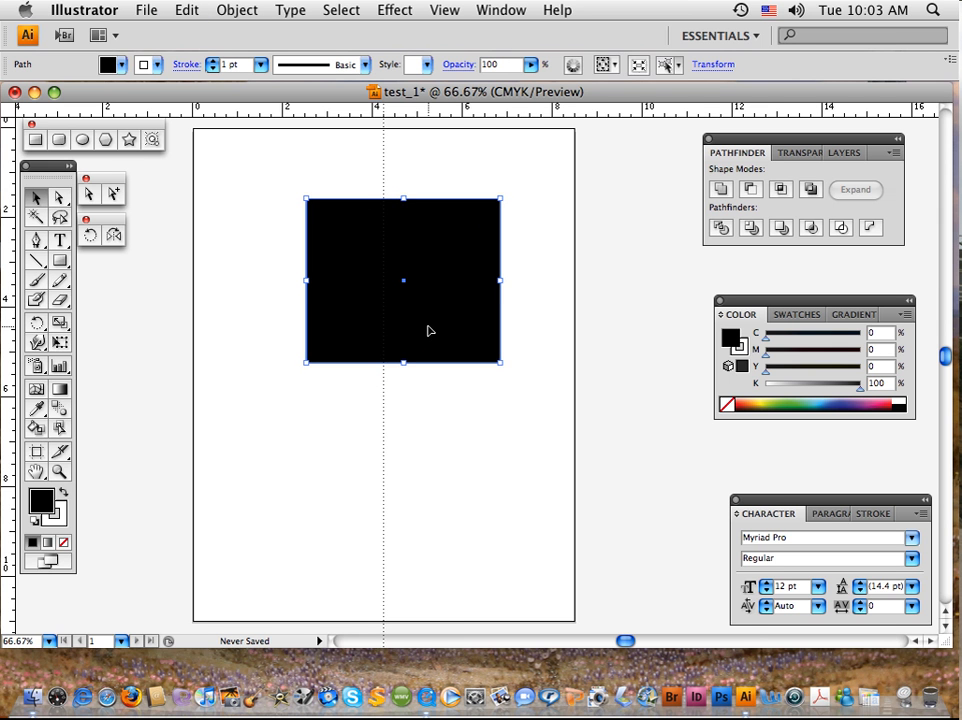
{"action": "key", "text": "super+z"}
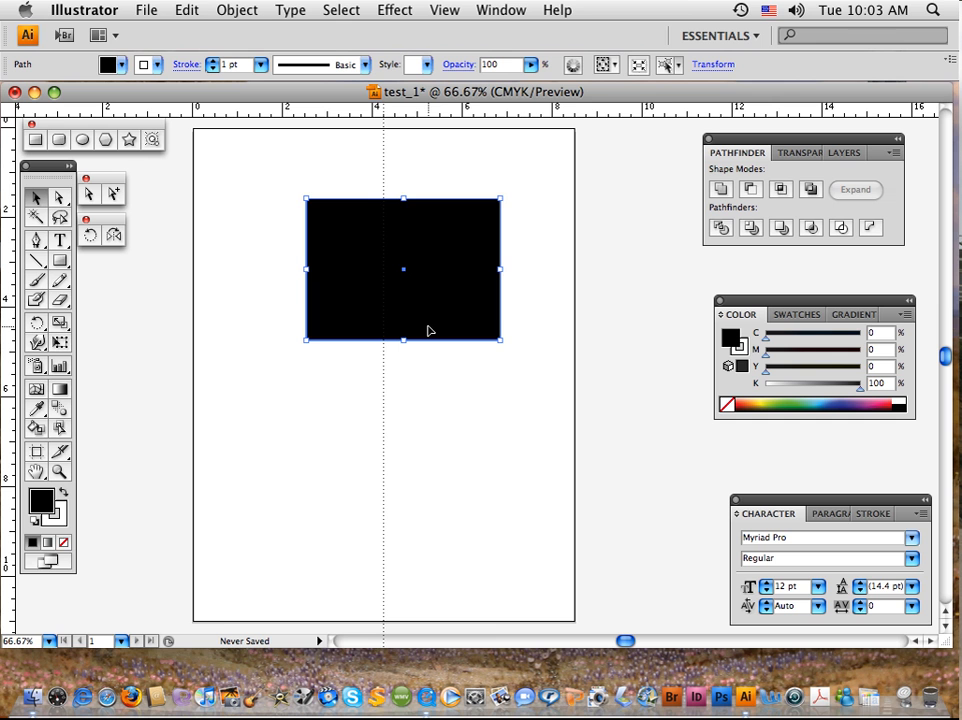
{"action": "key", "text": "super+z"}
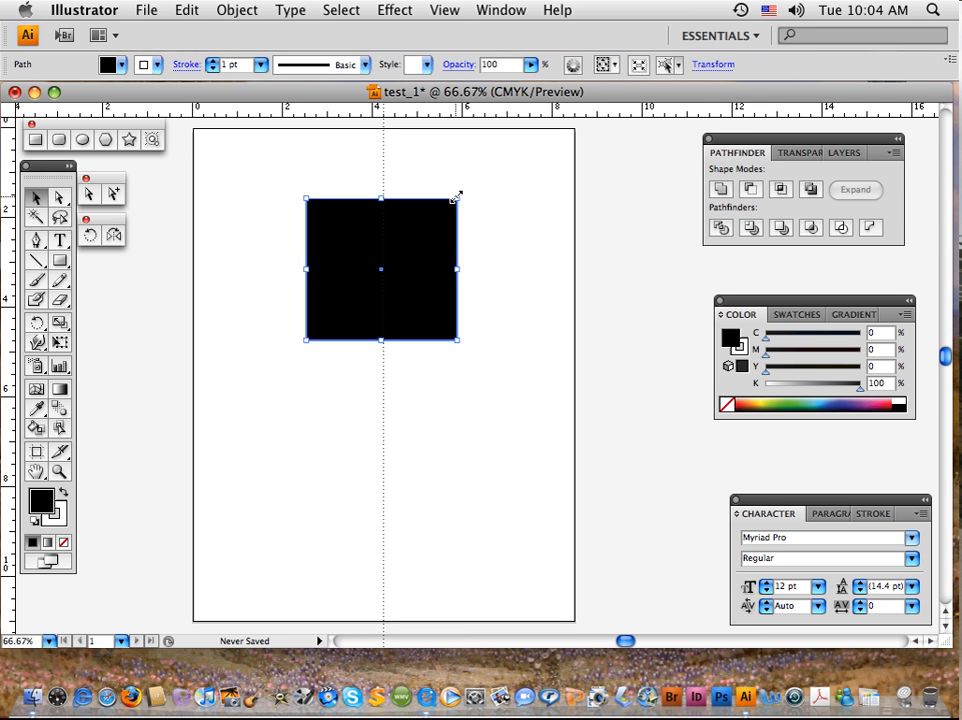
Reshape the rectangle into a horizontal bar about 6.7 in wide and 0.67 in high, and centre it on the vertical guide.
{"action": "left_click_drag", "start_coordinate": [456, 197], "coordinate": [542, 264]}
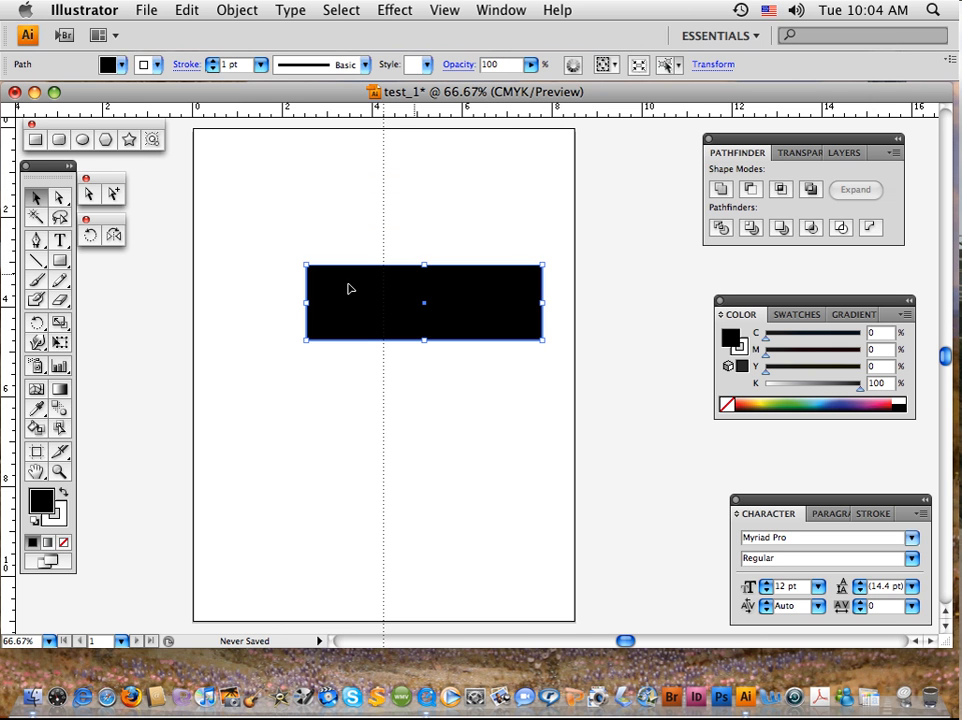
{"action": "left_click_drag", "start_coordinate": [306, 266], "coordinate": [240, 310]}
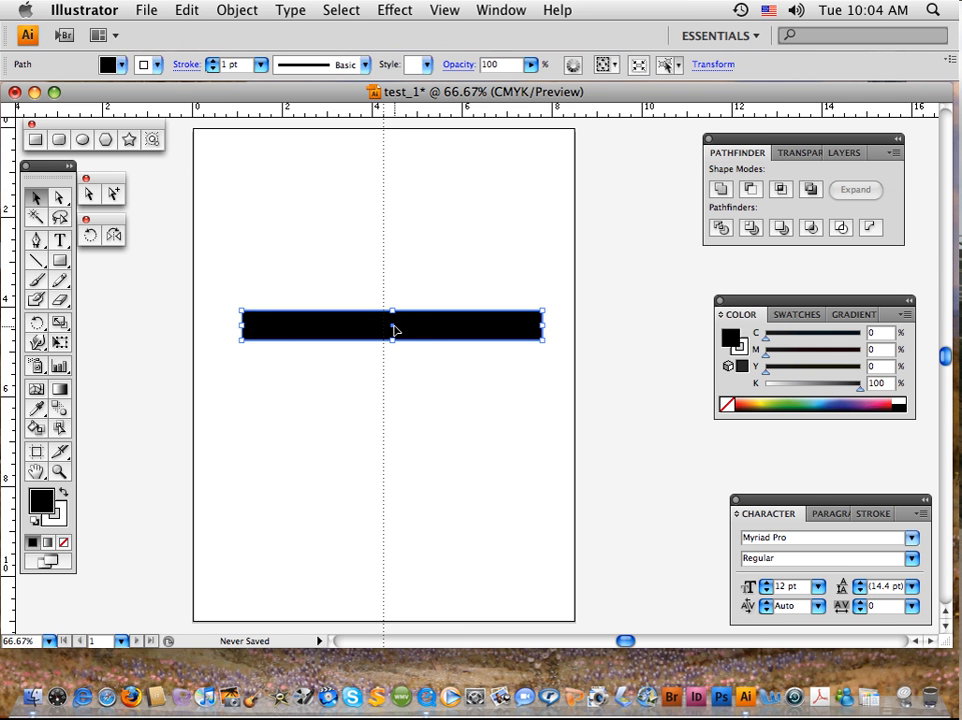
{"action": "left_click_drag", "start_coordinate": [391, 322], "coordinate": [384, 293]}
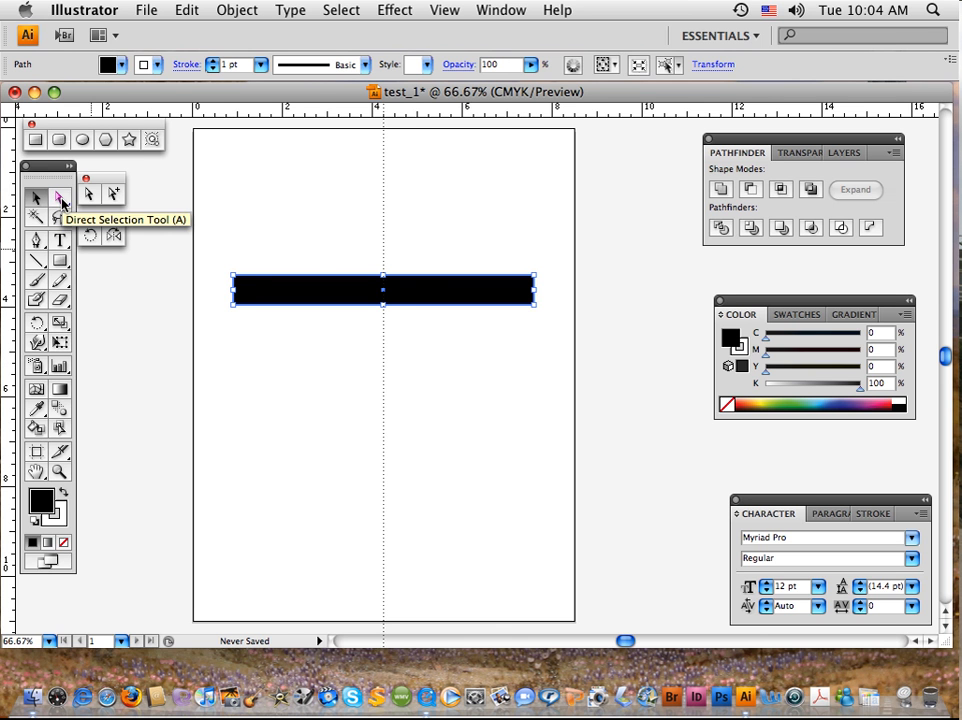
{"action": "left_click", "coordinate": [318, 238]}
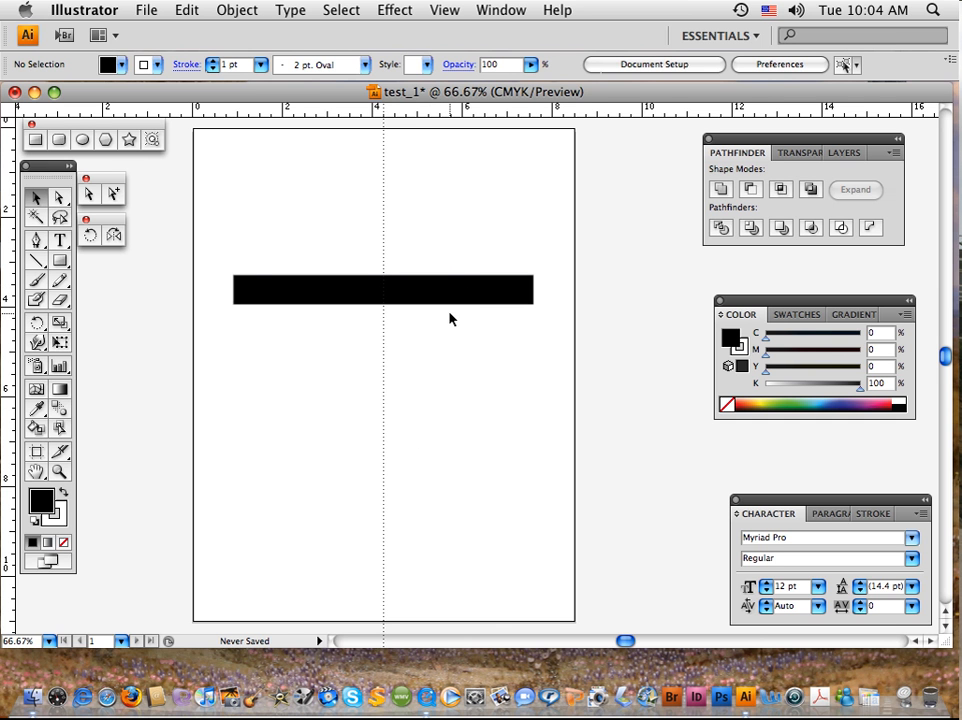
Try moving only the bar's upper-right anchor point upward with the Direct Selection tool, and undo the change.
{"action": "left_click", "coordinate": [60, 199]}
{"action": "left_click", "coordinate": [271, 279]}
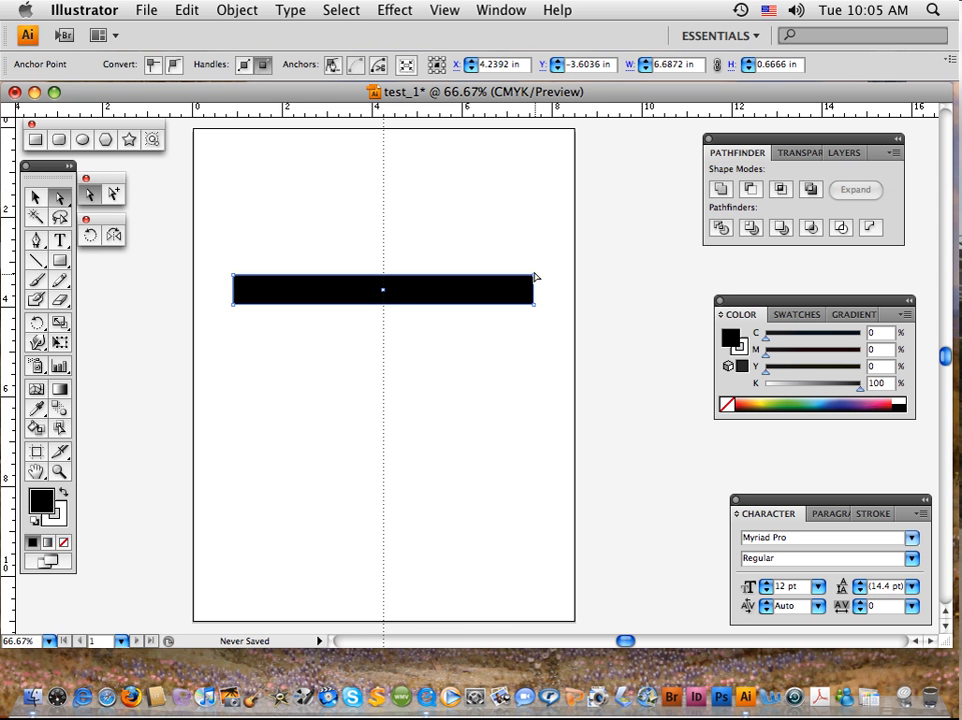
{"action": "left_click_drag", "start_coordinate": [534, 276], "coordinate": [490, 184]}
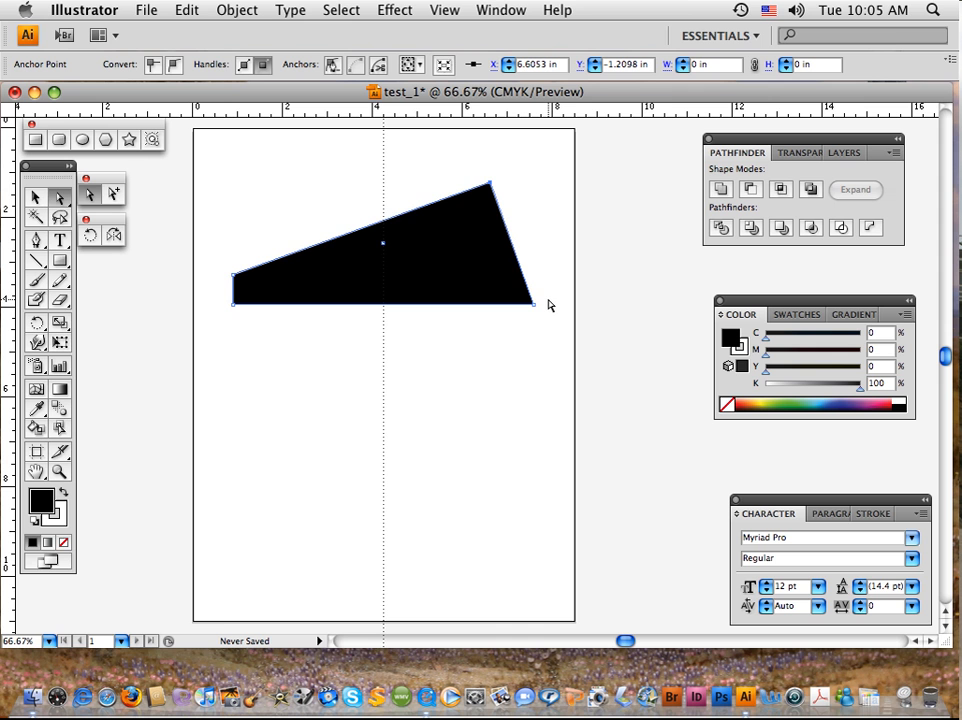
{"action": "key", "text": "super+z"}
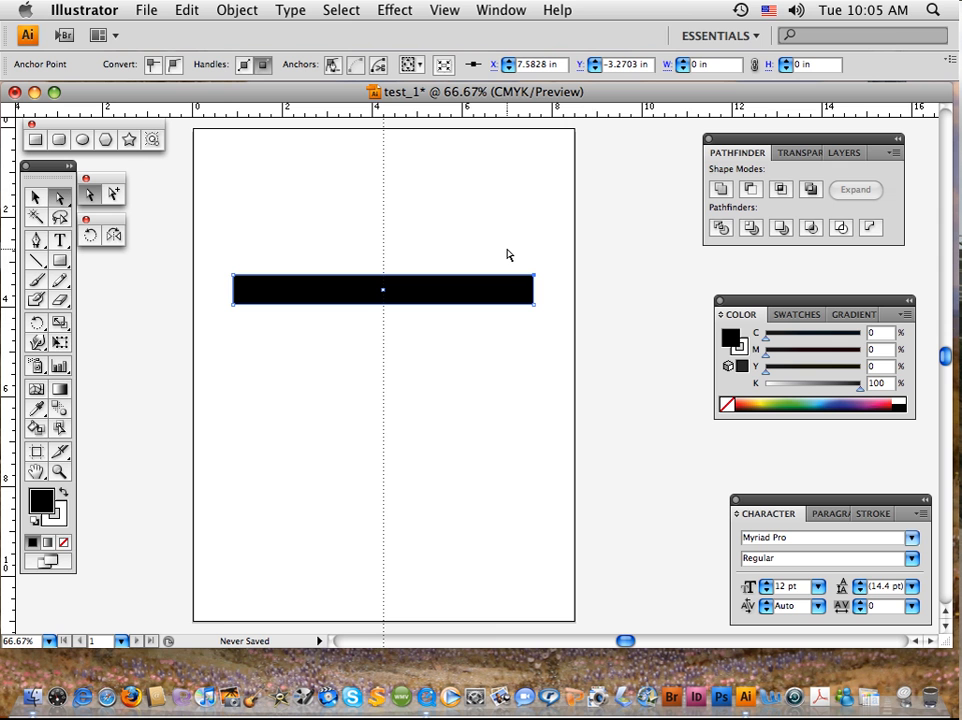
Select both anchor points at the bar's right end and move them outward, making the bar about 7 in wide.
{"action": "left_click_drag", "start_coordinate": [507, 250], "coordinate": [552, 333]}
{"action": "mouse_move", "coordinate": [552, 333]}
{"action": "left_mouse_down"}
{"action": "mouse_move", "coordinate": [539, 292]}
{"action": "mouse_move", "coordinate": [557, 293]}
{"action": "mouse_move", "coordinate": [548, 291]}
{"action": "mouse_move", "coordinate": [552, 312]}
{"action": "left_mouse_up"}
{"action": "left_click", "coordinate": [465, 366]}
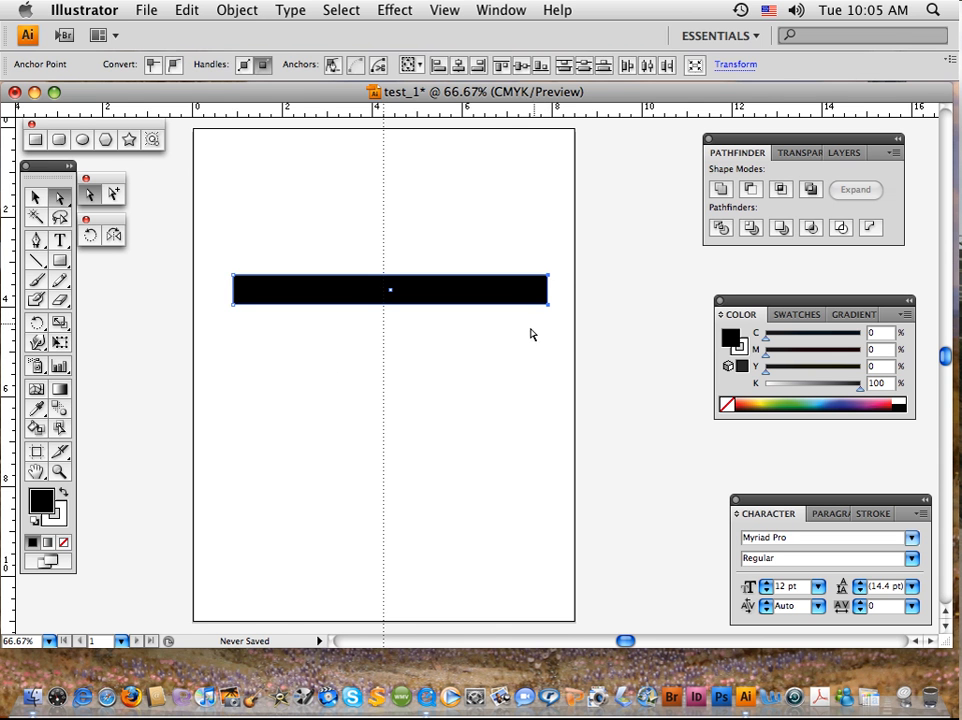
{"action": "left_click", "coordinate": [532, 336]}
Select the bar's two right anchors and lower-left anchor, try moving them together down and to the right, and undo each move.
{"action": "left_click", "coordinate": [548, 275]}
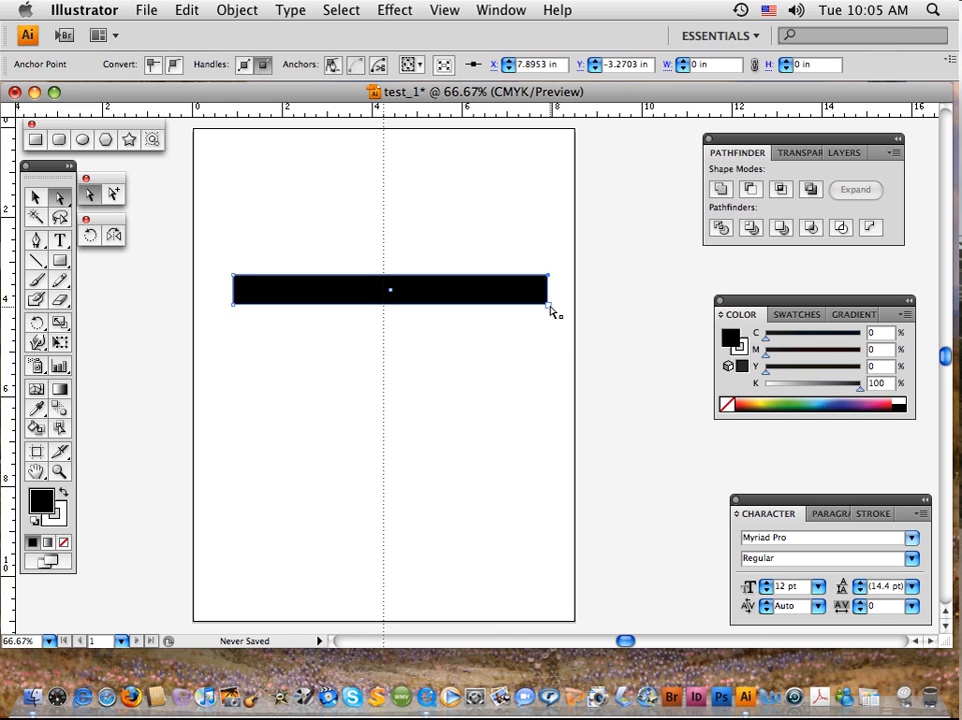
{"action": "left_click", "coordinate": [548, 305], "text": "shift"}
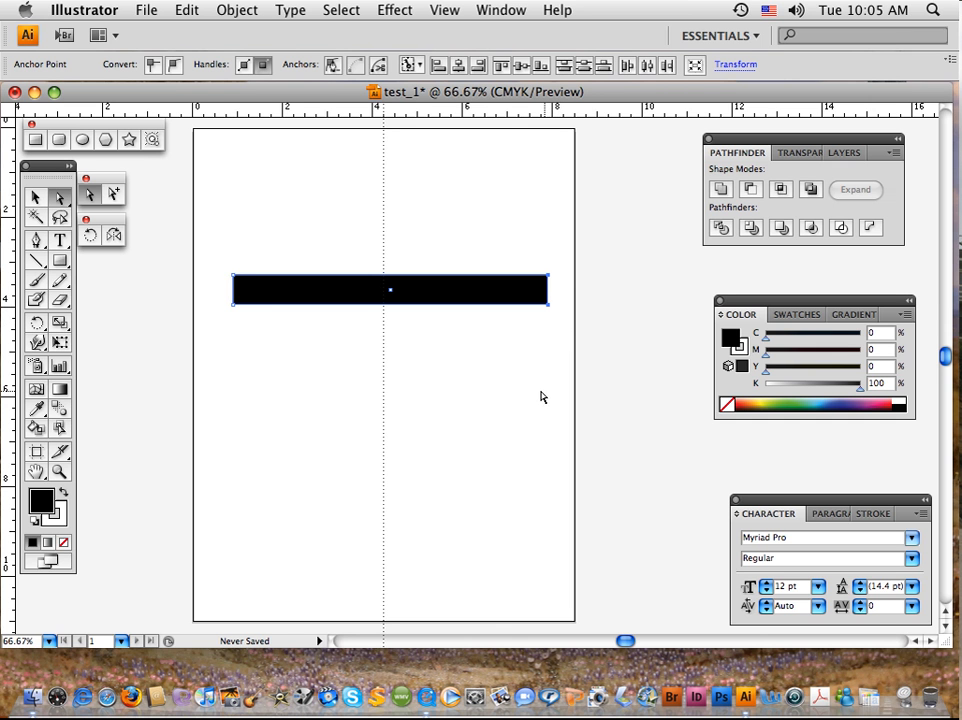
{"action": "left_click", "coordinate": [234, 306], "text": "shift"}
{"action": "left_click_drag", "start_coordinate": [319, 308], "coordinate": [359, 376]}
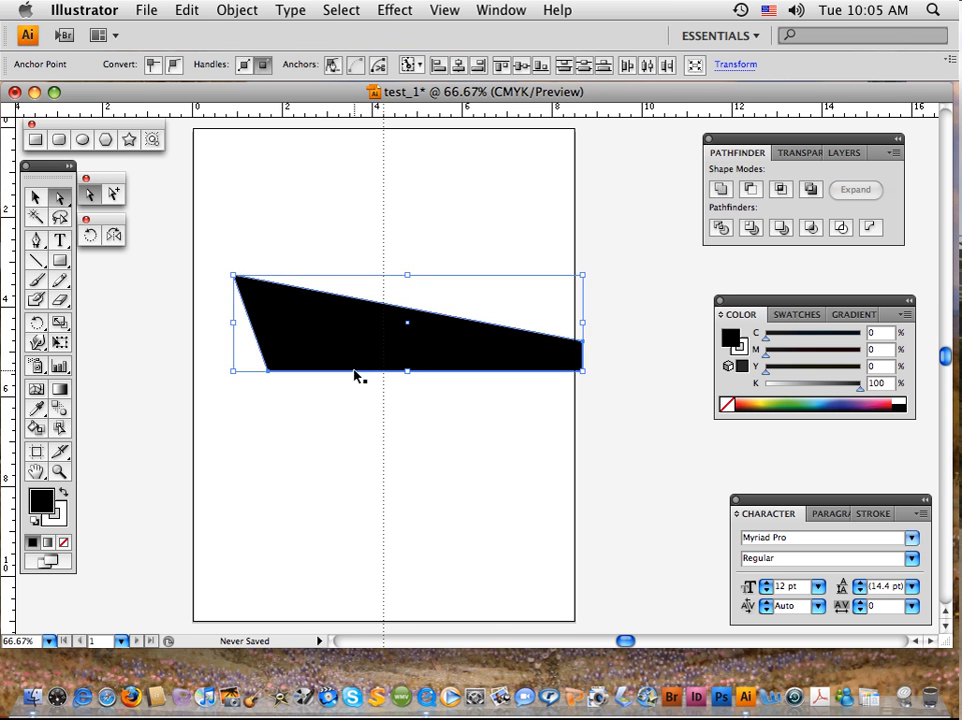
{"action": "key", "text": "super+z"}
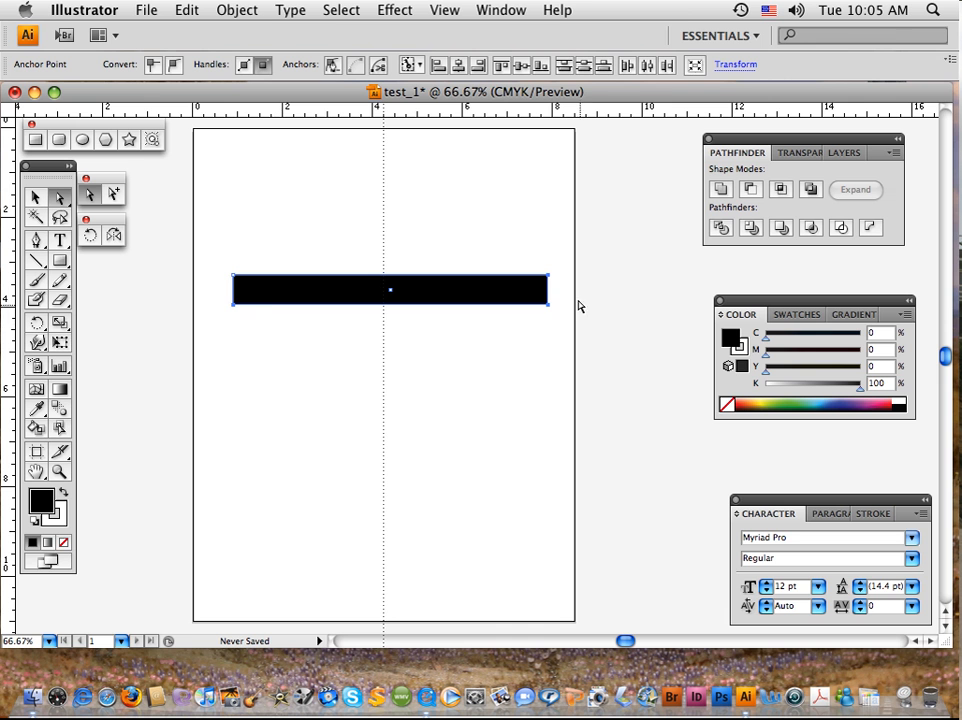
{"action": "left_click_drag", "start_coordinate": [548, 311], "coordinate": [637, 418]}
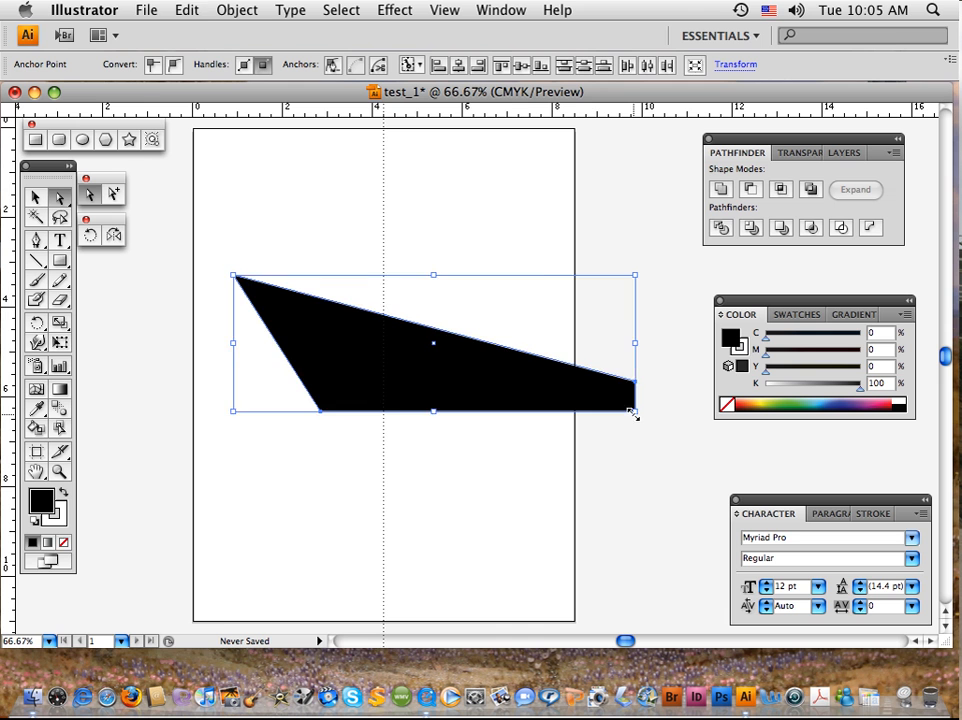
{"action": "key", "text": "super+z"}
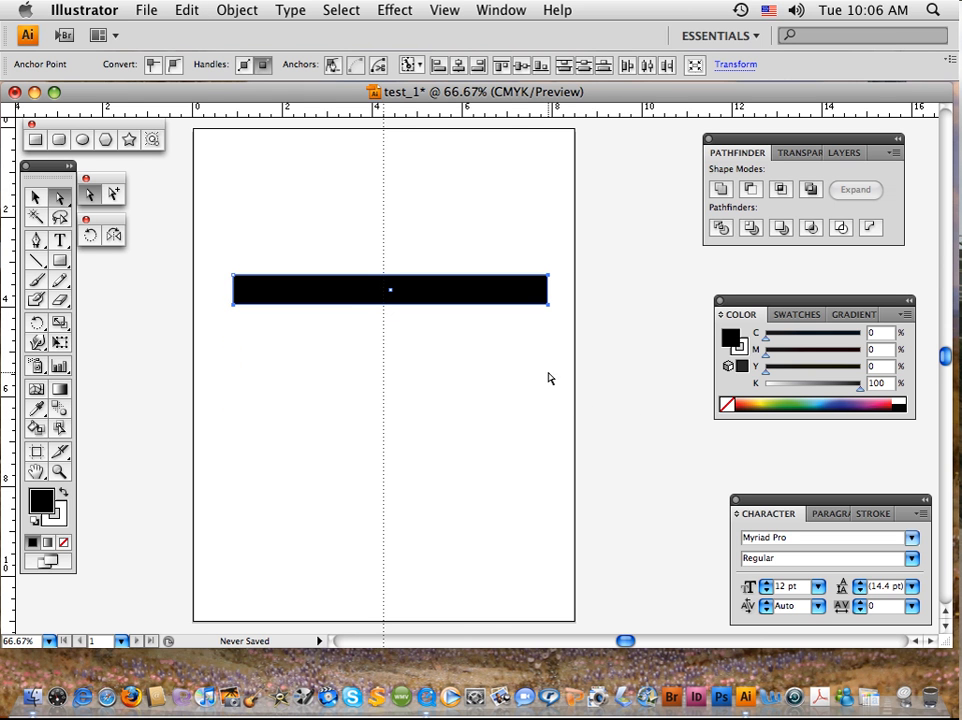
{"action": "left_click", "coordinate": [332, 328]}
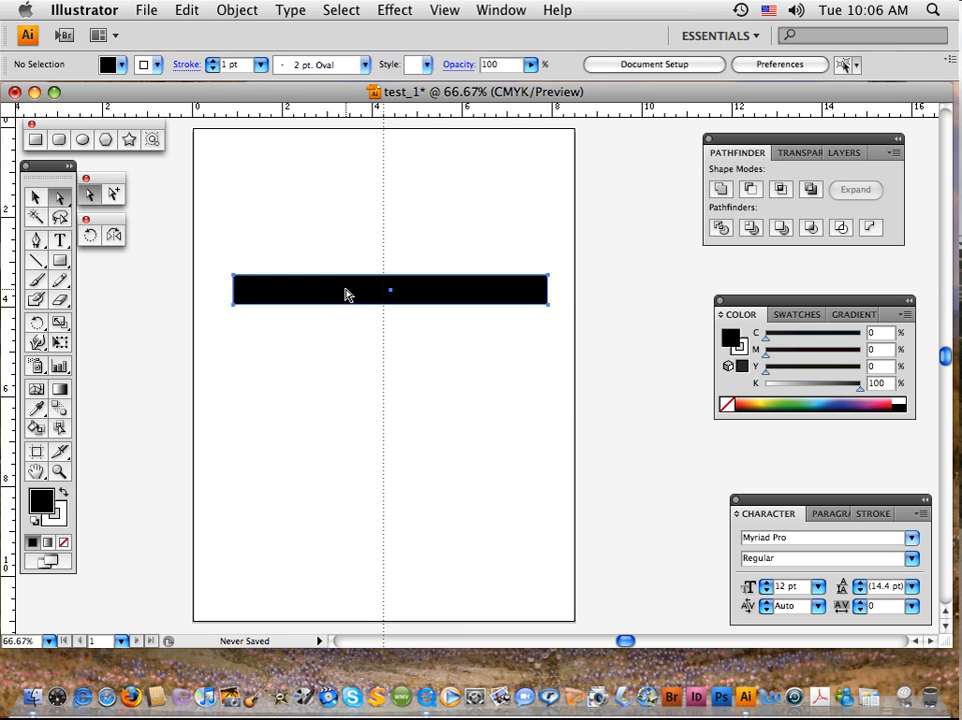
Try selecting the whole bar by its fill with the Direct Selection tool, and deselect it.
{"action": "left_click", "coordinate": [345, 293]}
{"action": "left_click", "coordinate": [340, 238]}
{"action": "left_click", "coordinate": [360, 284]}
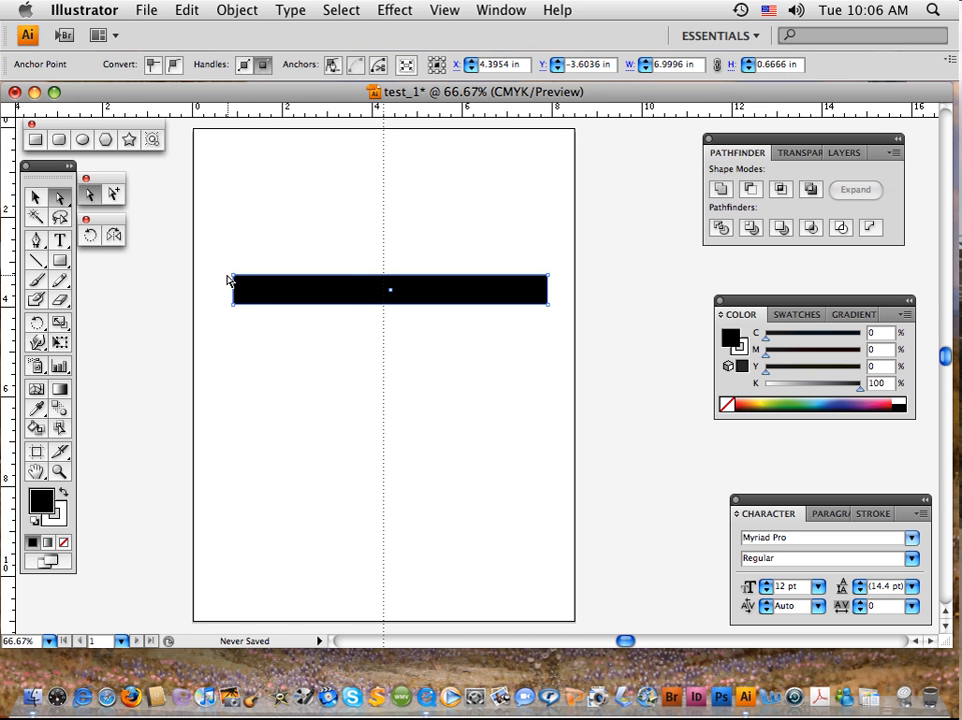
{"action": "left_click", "coordinate": [286, 260]}
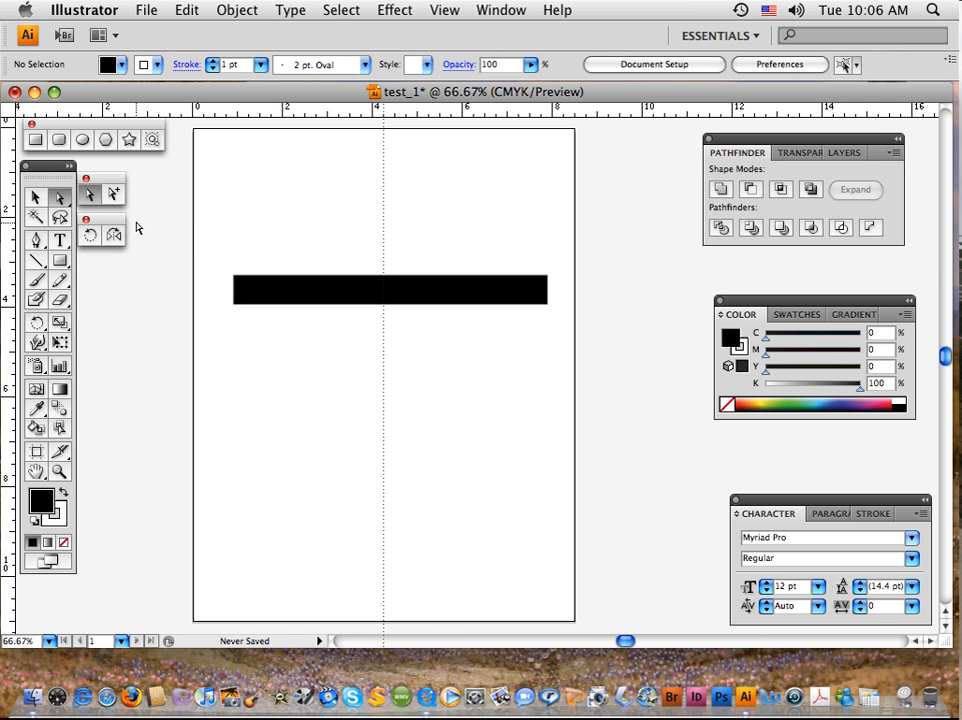
{"action": "left_click", "coordinate": [112, 198]}
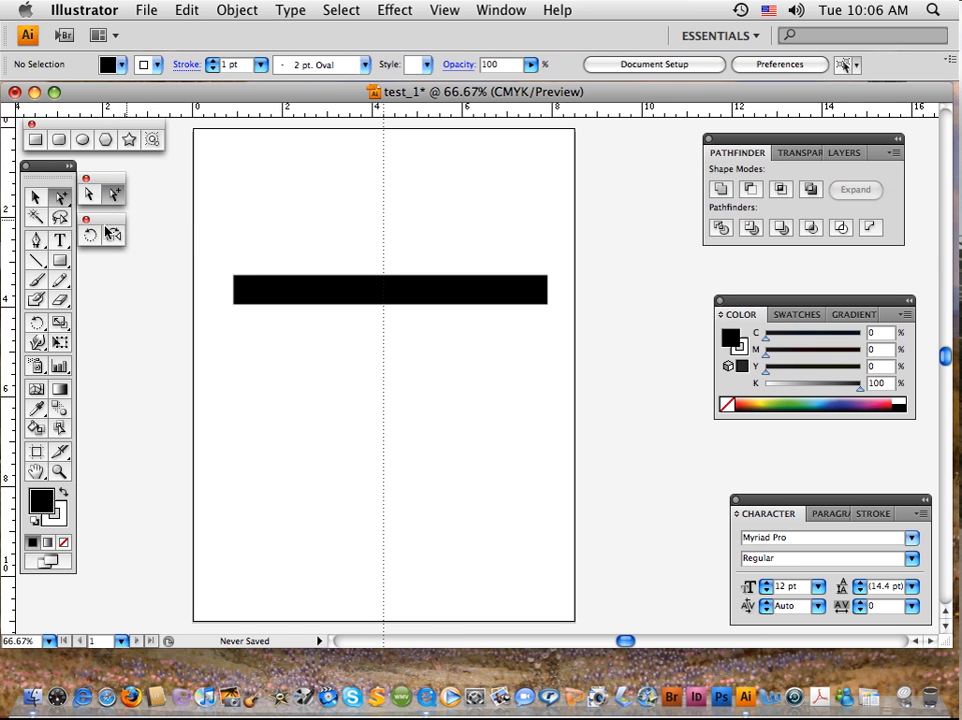
Move the whole bar slightly higher and centre it on the vertical guide, and place a duplicate directly below it.
{"action": "left_click", "coordinate": [34, 198]}
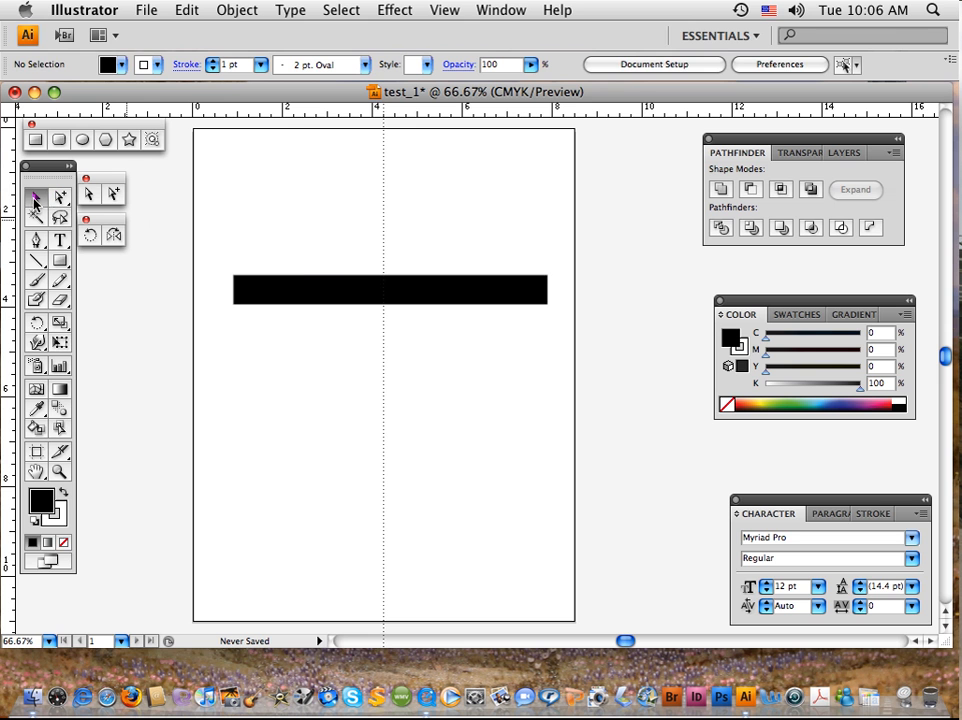
{"action": "left_click", "coordinate": [322, 294]}
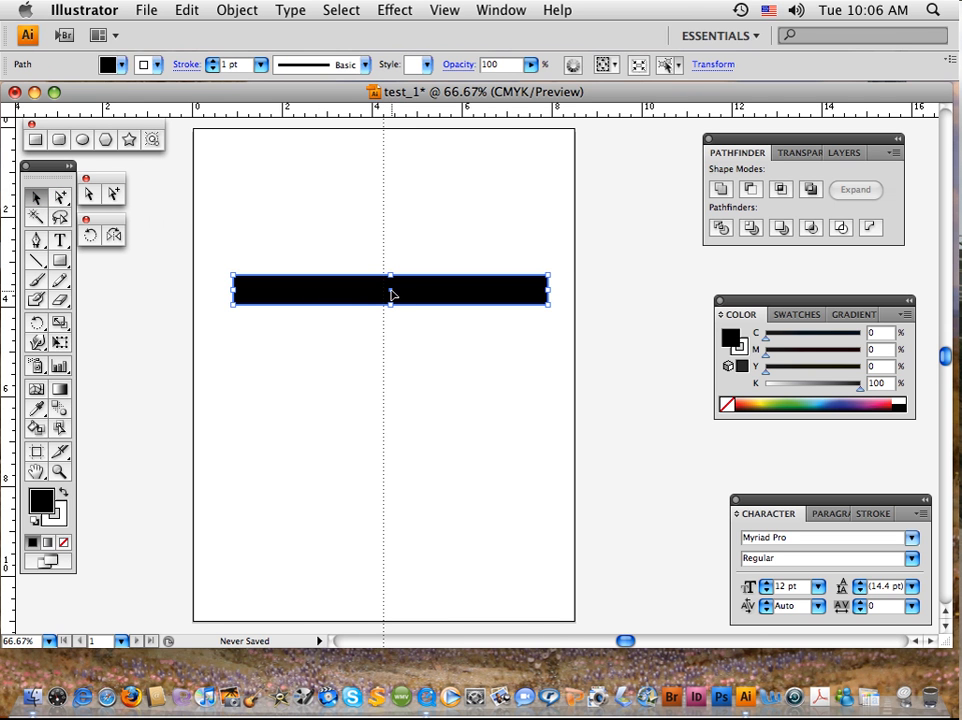
{"action": "left_click_drag", "start_coordinate": [390, 294], "coordinate": [384, 261]}
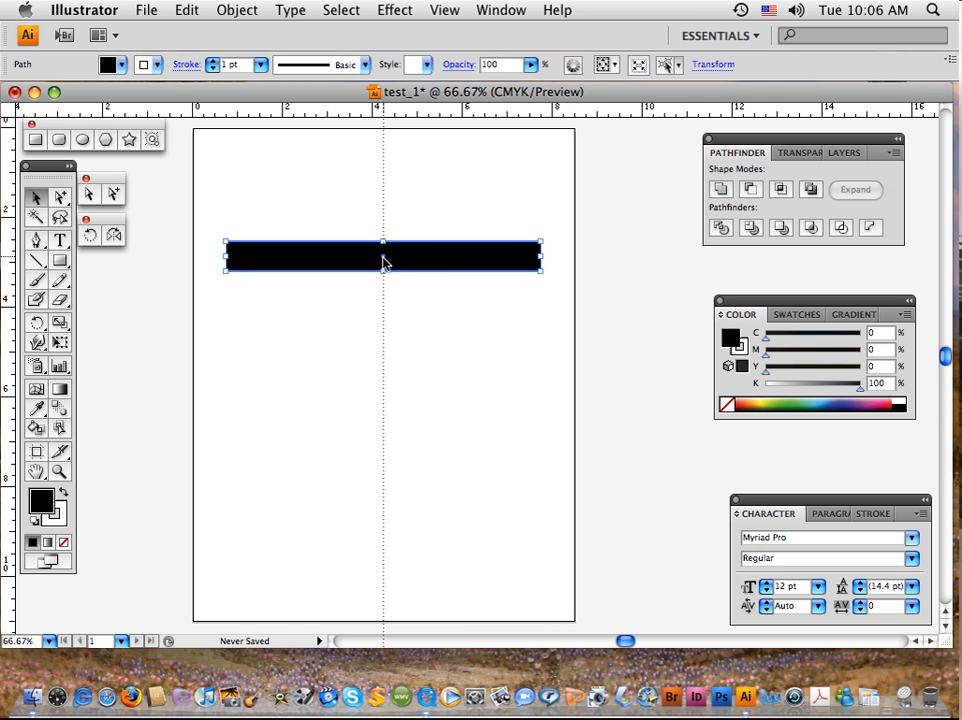
{"action": "left_click_drag", "start_coordinate": [383, 262], "coordinate": [381, 319]}
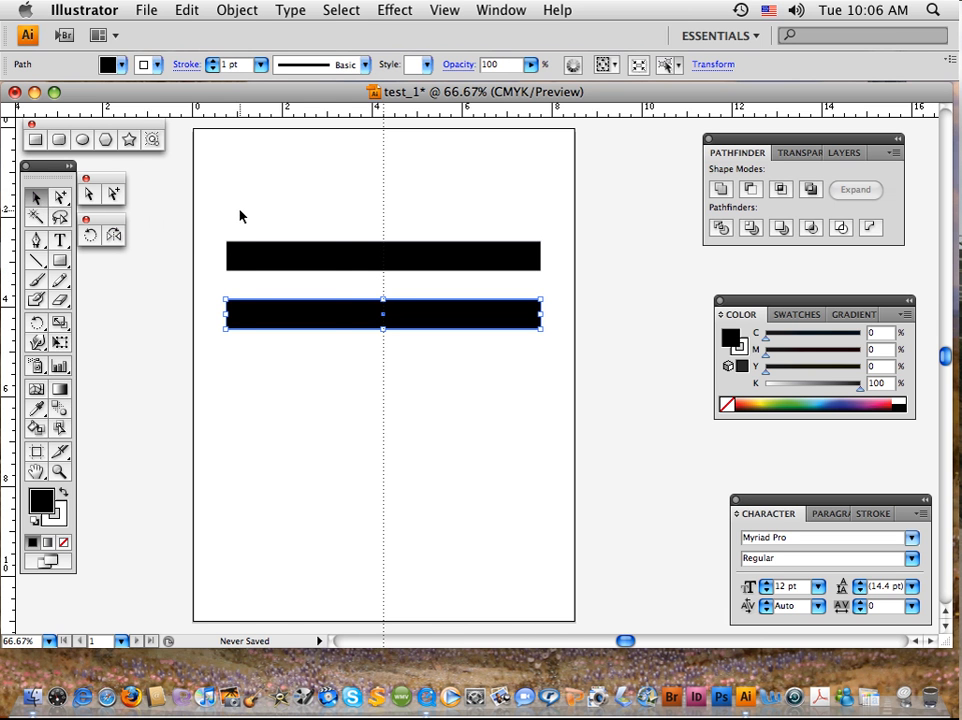
Select both black bars, group them, and test that they select and deselect as one object.
{"action": "left_click_drag", "start_coordinate": [240, 215], "coordinate": [343, 365]}
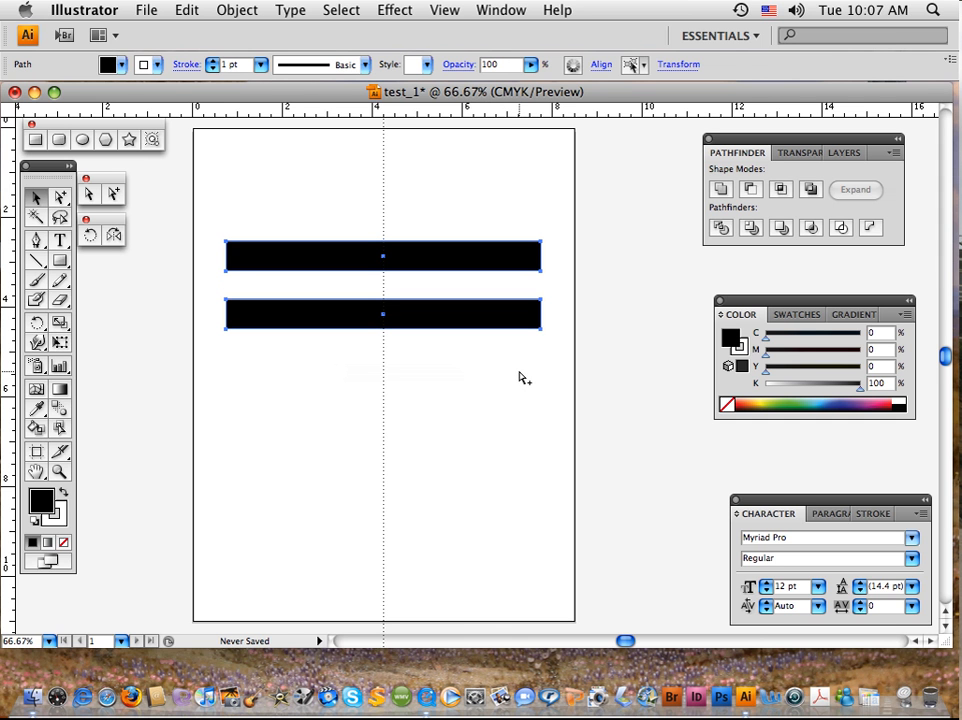
{"action": "key", "text": "super+g"}
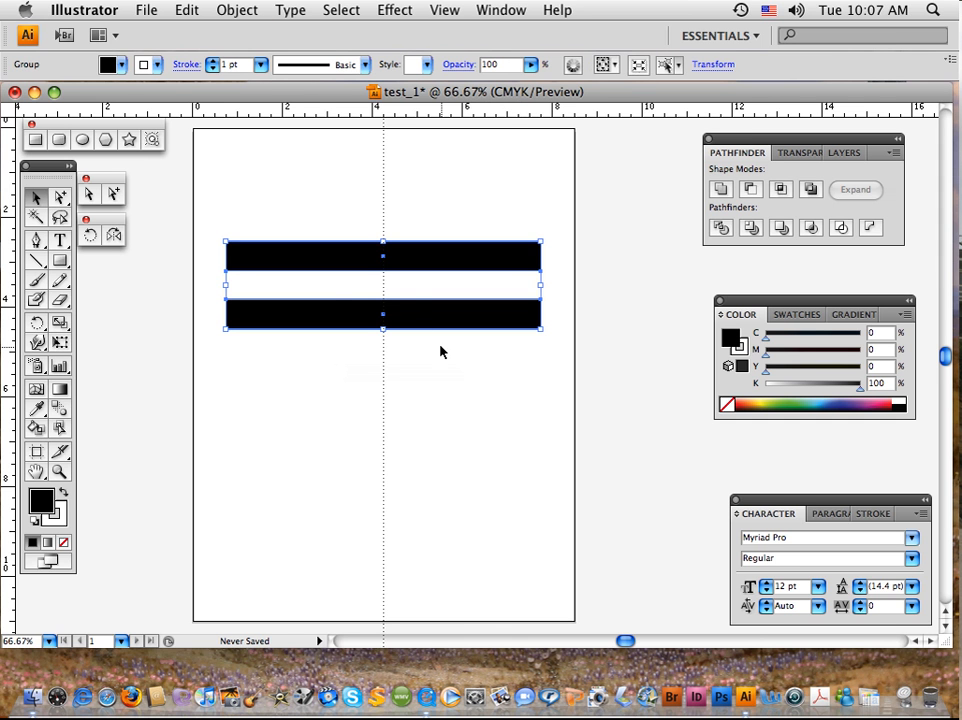
{"action": "left_click", "coordinate": [245, 206]}
{"action": "left_click", "coordinate": [277, 268]}
{"action": "left_click", "coordinate": [296, 372]}
Move the grouped black bars straight up about 0.8 in along the vertical guide, and deselect them.
{"action": "left_click", "coordinate": [303, 320]}
{"action": "left_click_drag", "start_coordinate": [382, 318], "coordinate": [385, 283]}
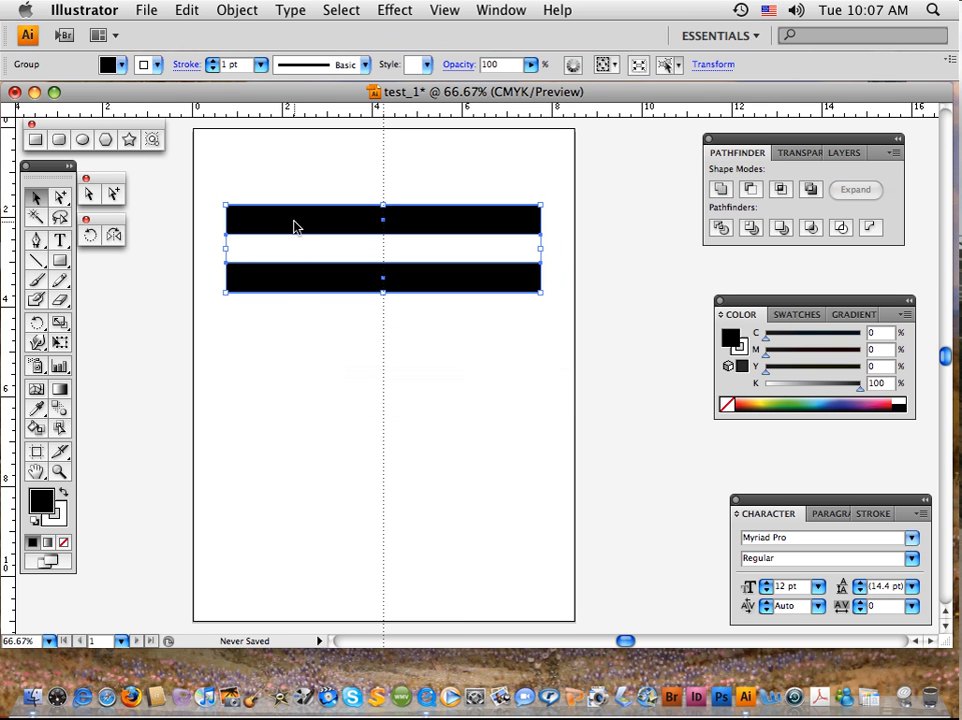
{"action": "left_click", "coordinate": [304, 340]}
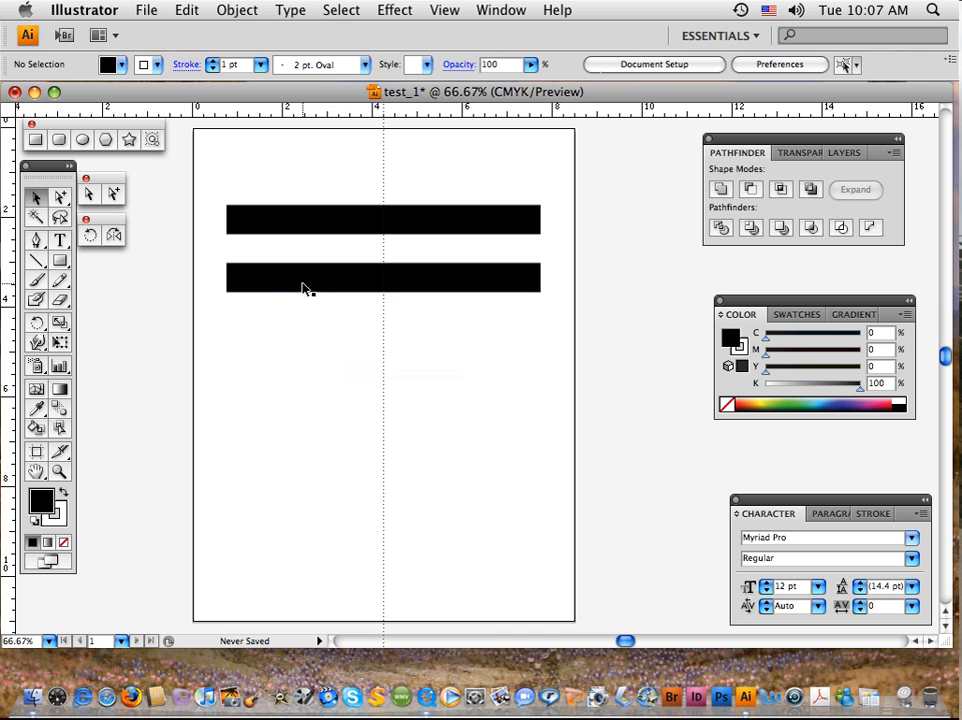
{"action": "left_click", "coordinate": [305, 285]}
{"action": "left_click", "coordinate": [281, 359]}
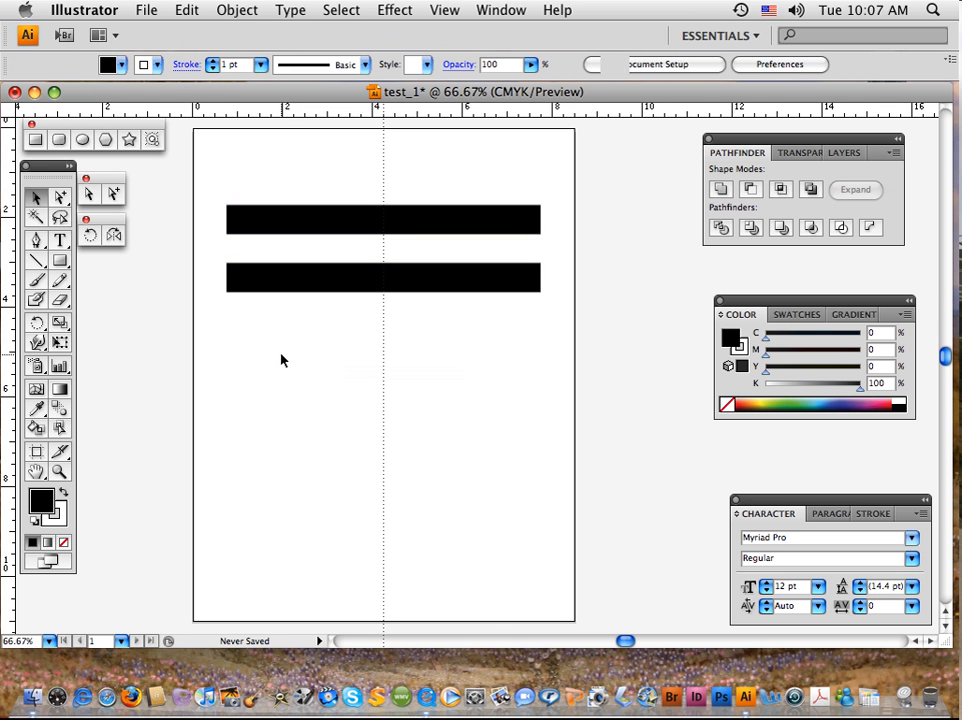
Select only the lower bar with the Group Selection tool, fill it with orange (M 73.33, Y 96.47), and deselect it.
{"action": "left_click", "coordinate": [112, 196]}
{"action": "left_click", "coordinate": [277, 279]}
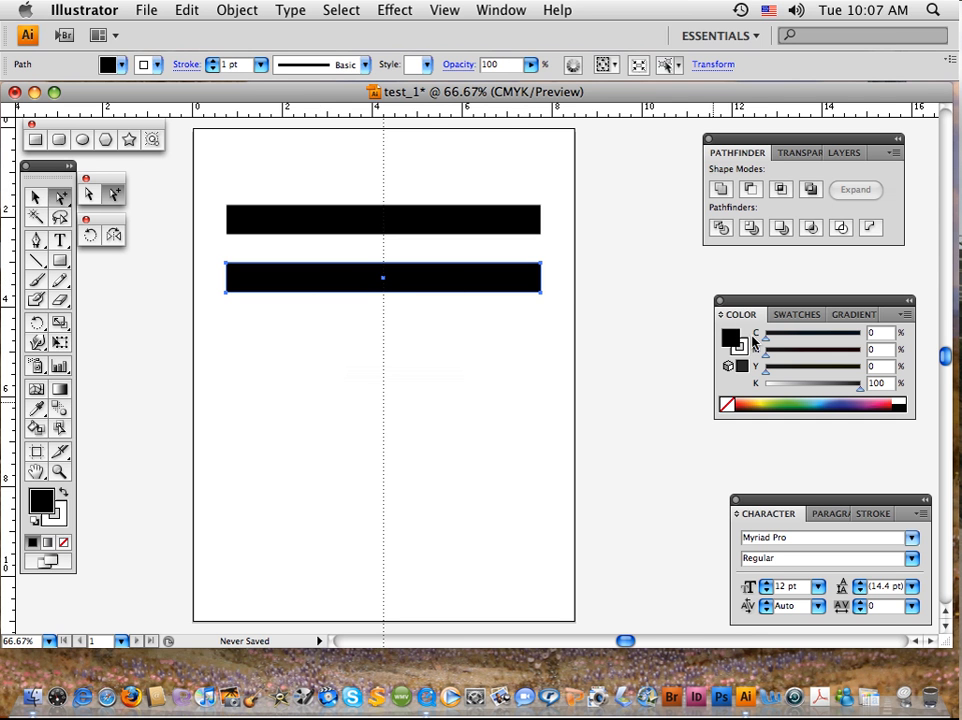
{"action": "left_click", "coordinate": [752, 400]}
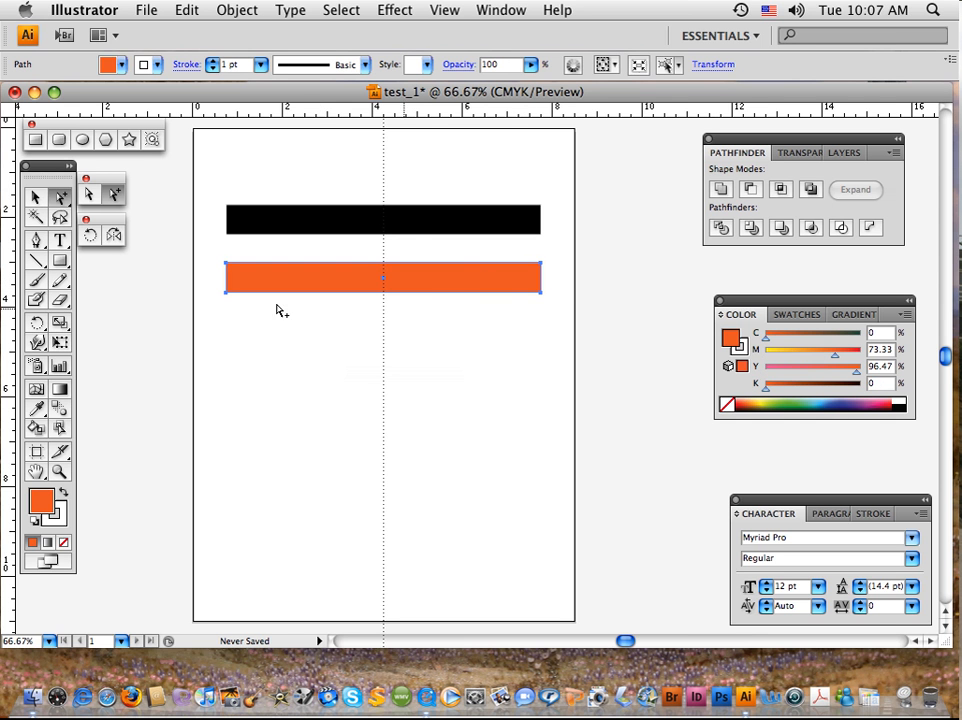
{"action": "left_click", "coordinate": [35, 197]}
{"action": "left_click", "coordinate": [333, 313]}
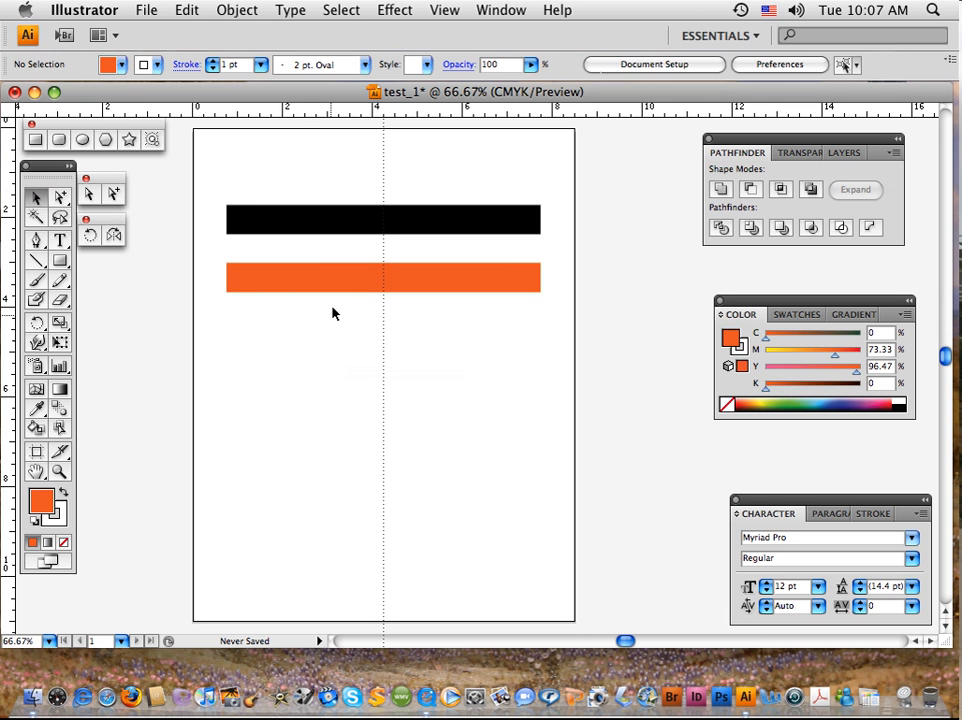
Select the whole group through its orange bar with the Selection tool, and deselect it.
{"action": "left_click", "coordinate": [341, 279]}
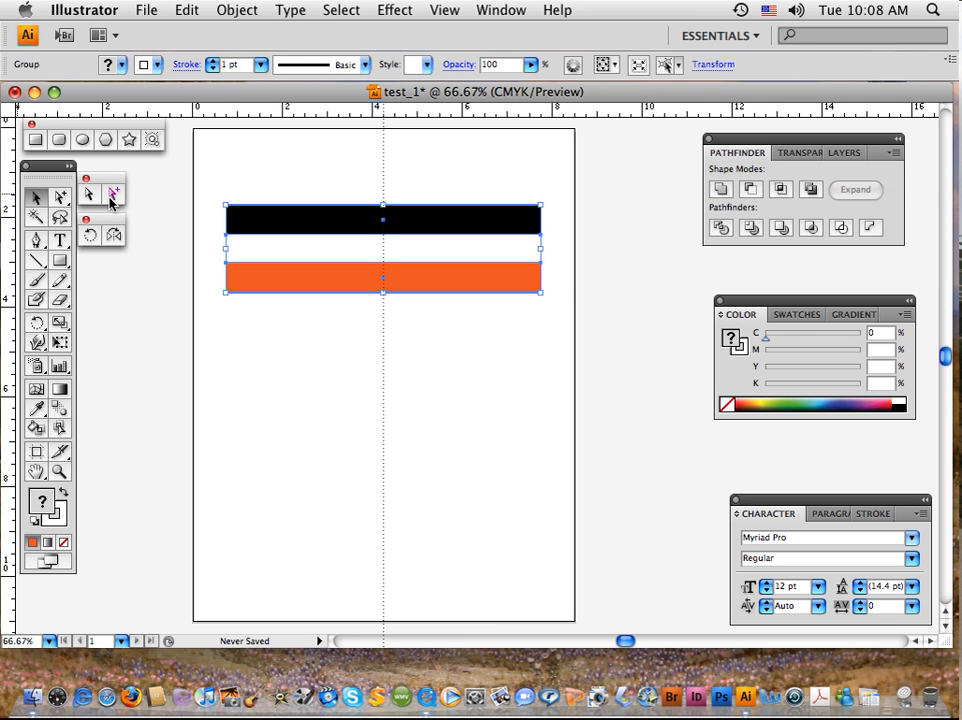
{"action": "left_click", "coordinate": [35, 198]}
{"action": "left_click", "coordinate": [258, 352]}
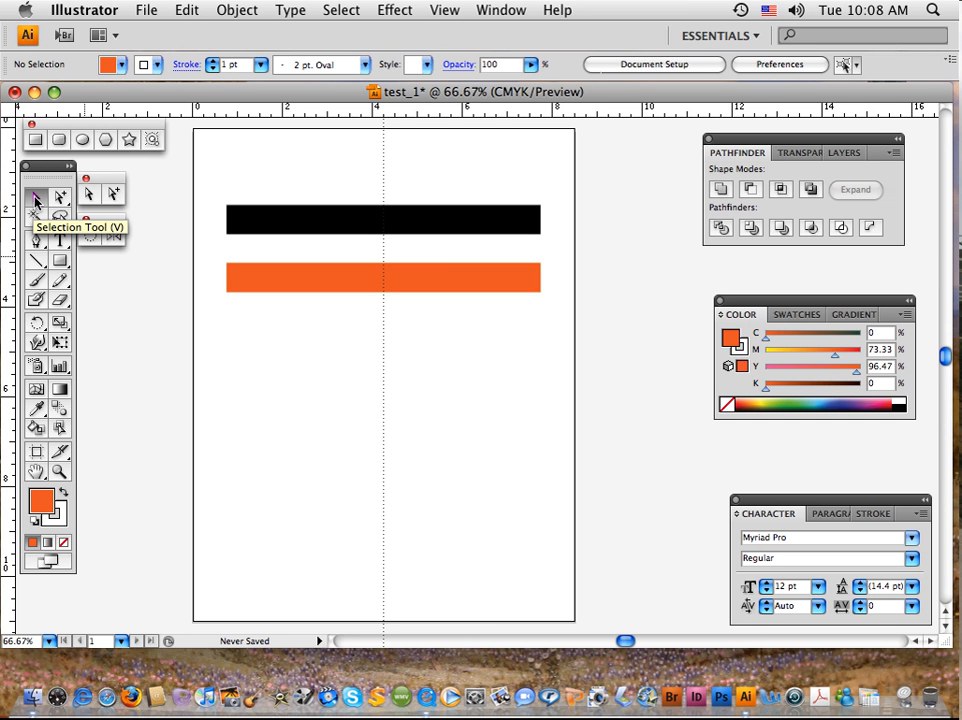
Tear off the Pen tool variants as a floating palette, place it above the black bar, and close it.
{"action": "left_click", "coordinate": [42, 249]}
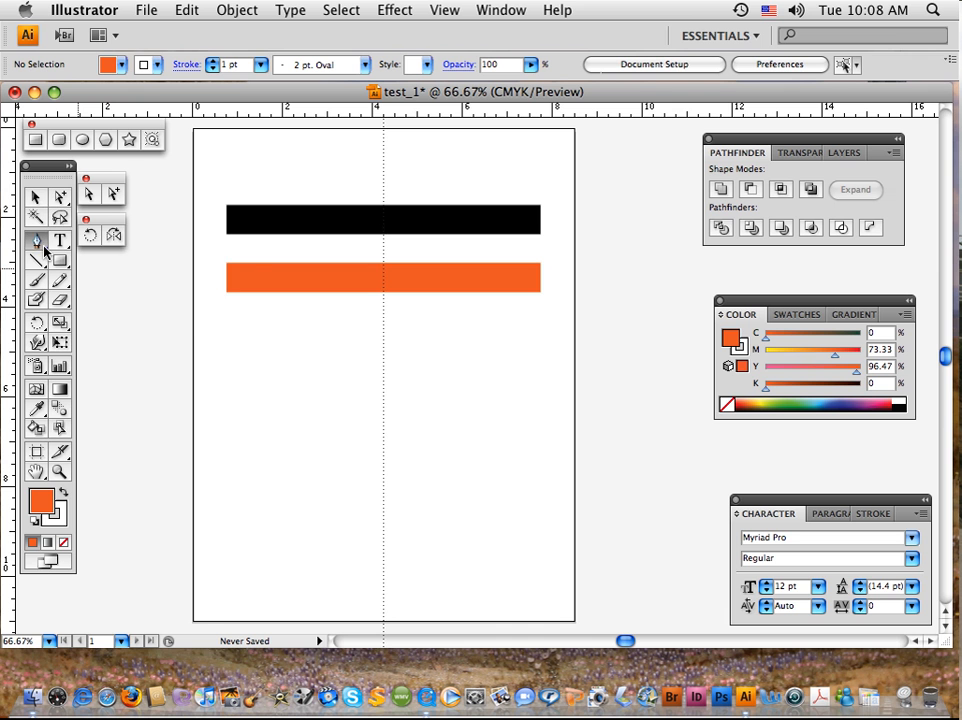
{"action": "left_click_drag", "start_coordinate": [44, 252], "coordinate": [244, 272]}
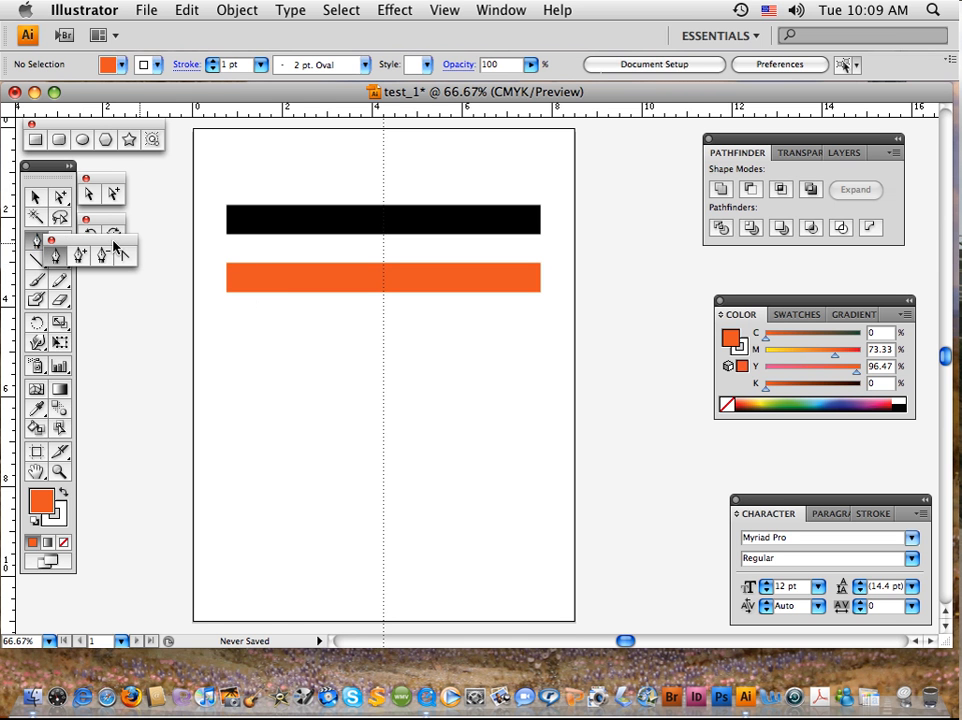
{"action": "left_click_drag", "start_coordinate": [112, 243], "coordinate": [298, 153]}
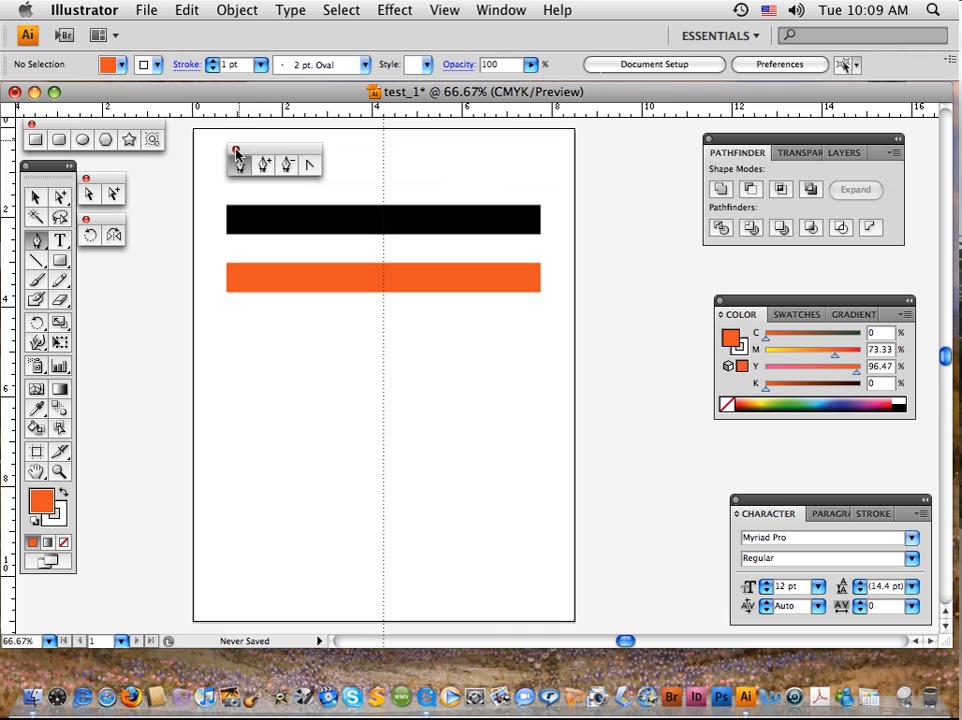
{"action": "left_click", "coordinate": [236, 150]}
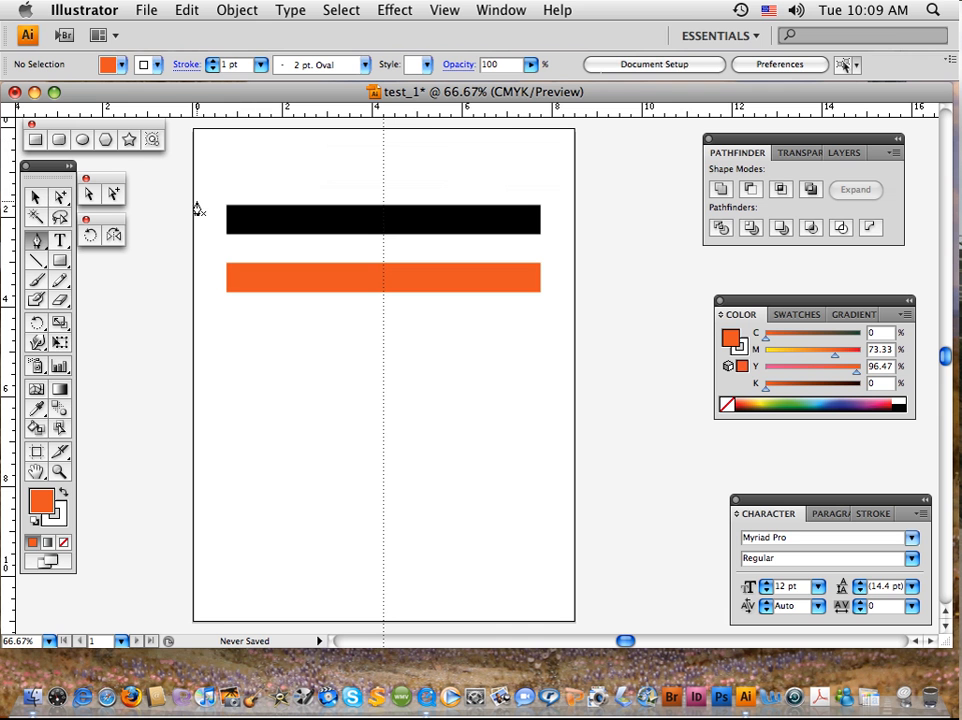
Tear off the Type tool variants as a floating palette, place it above the black bar, and close it.
{"action": "left_click", "coordinate": [66, 249]}
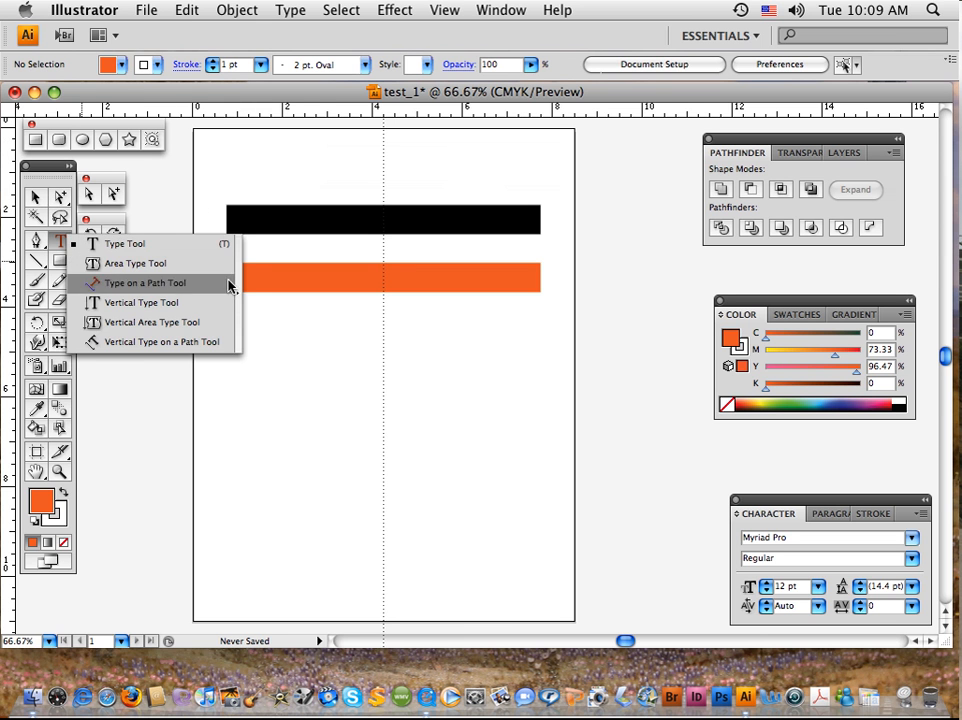
{"action": "left_click", "coordinate": [238, 291]}
{"action": "left_click_drag", "start_coordinate": [156, 241], "coordinate": [318, 155]}
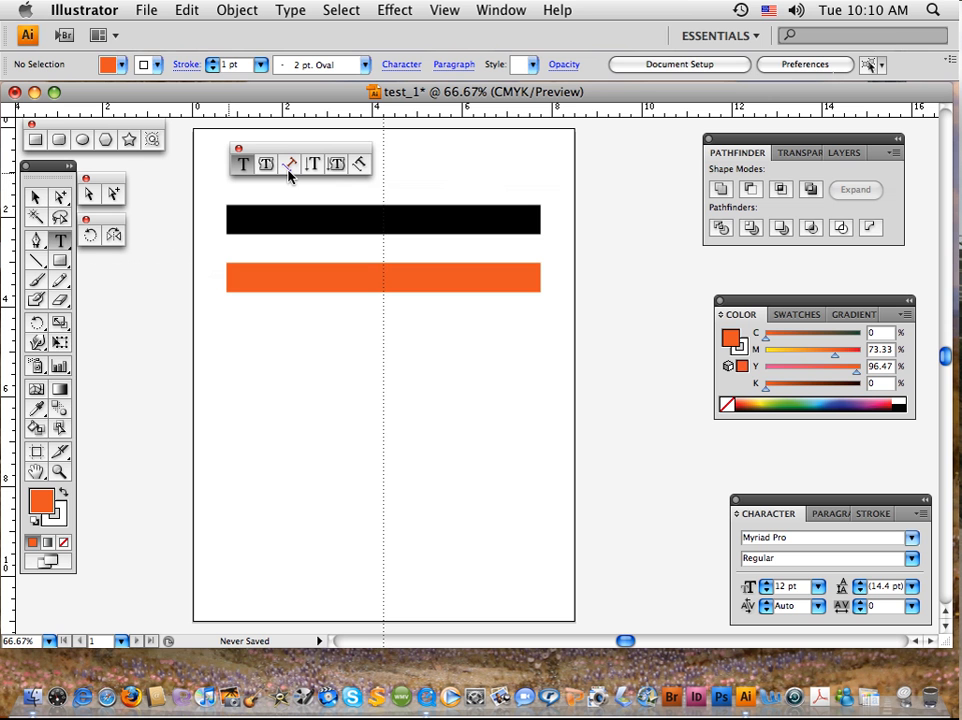
{"action": "left_click", "coordinate": [239, 151]}
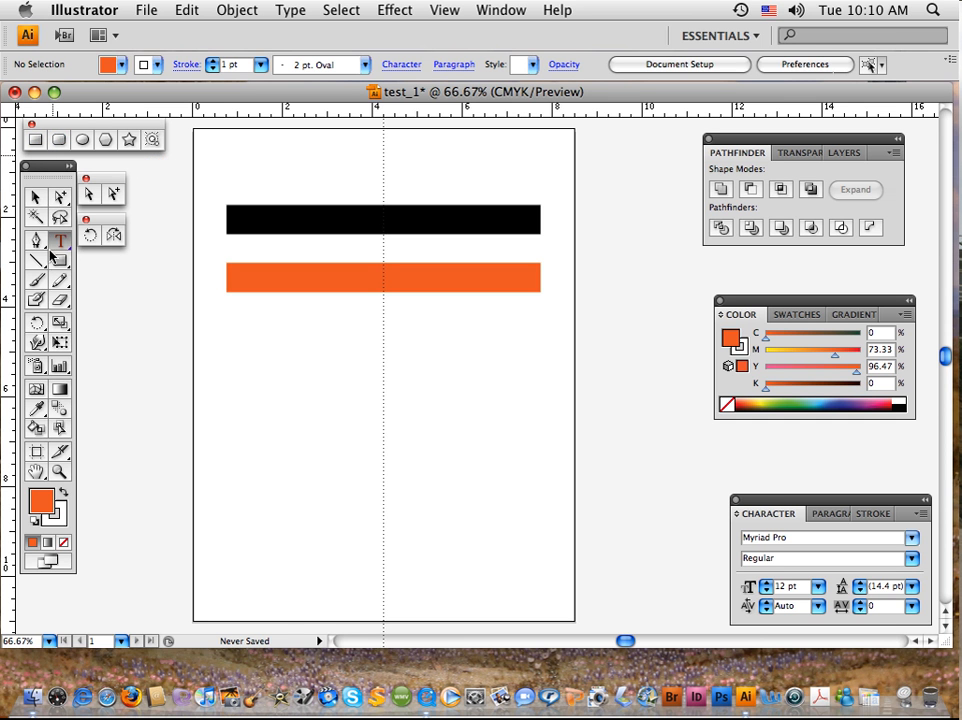
Draw three orange squares about 1.7 to 2.2 in wide and one thin orange rectangle about 2.4 in wide below the bars.
{"action": "left_click", "coordinate": [35, 139]}
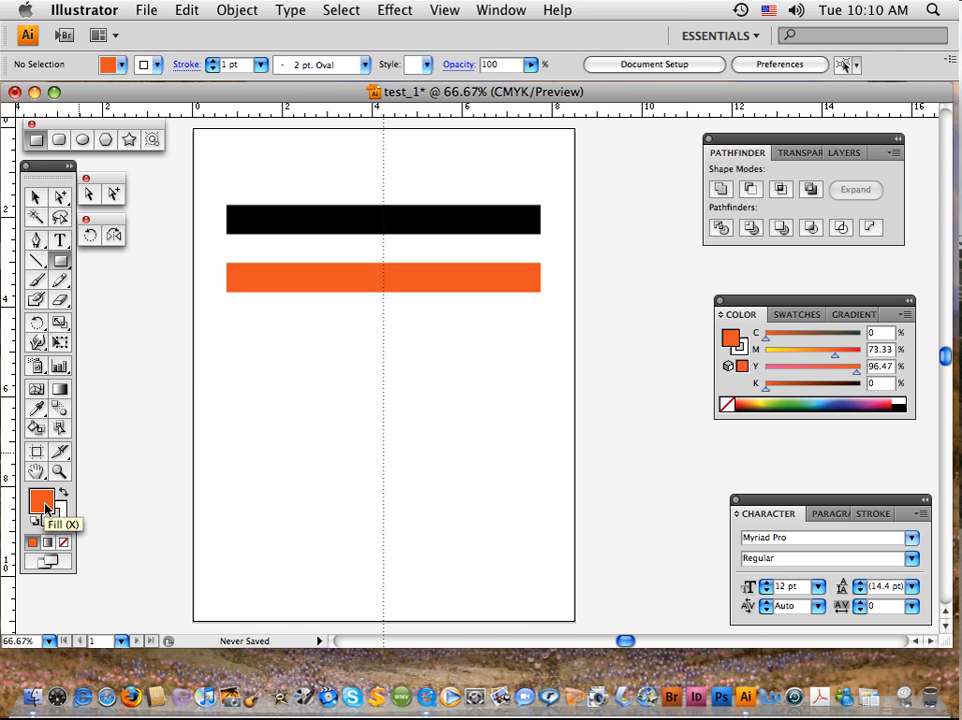
{"action": "mouse_move", "coordinate": [242, 349]}
{"action": "left_mouse_down"}
{"action": "mouse_move", "coordinate": [288, 414]}
{"action": "mouse_move", "coordinate": [330, 436]}
{"action": "mouse_move", "coordinate": [462, 410]}
{"action": "mouse_move", "coordinate": [463, 423]}
{"action": "left_mouse_up"}
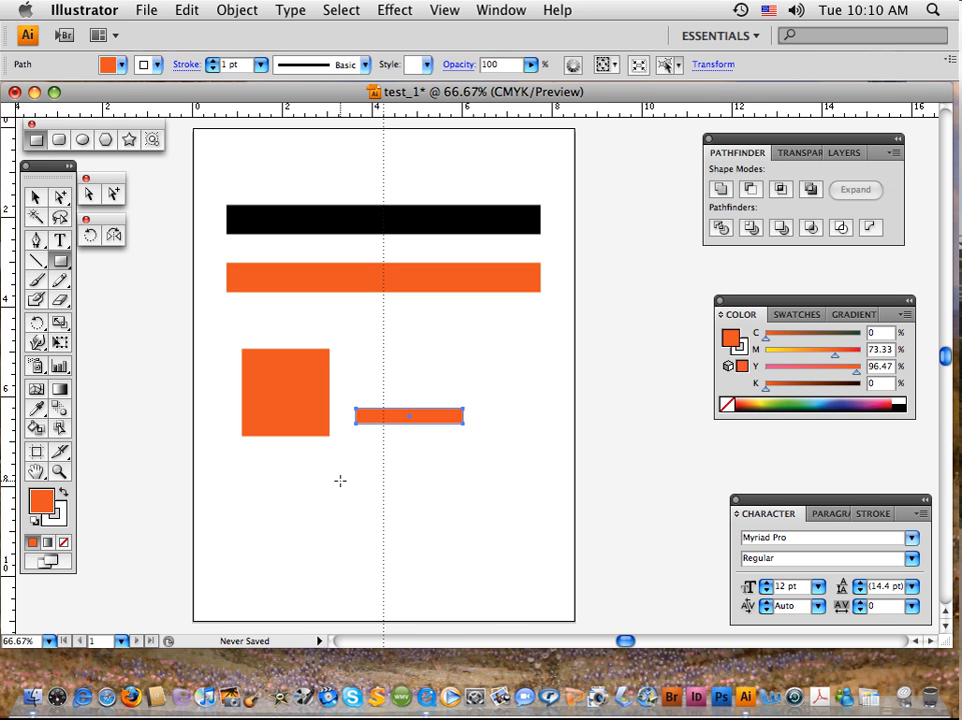
{"action": "left_click_drag", "start_coordinate": [340, 481], "coordinate": [417, 557]}
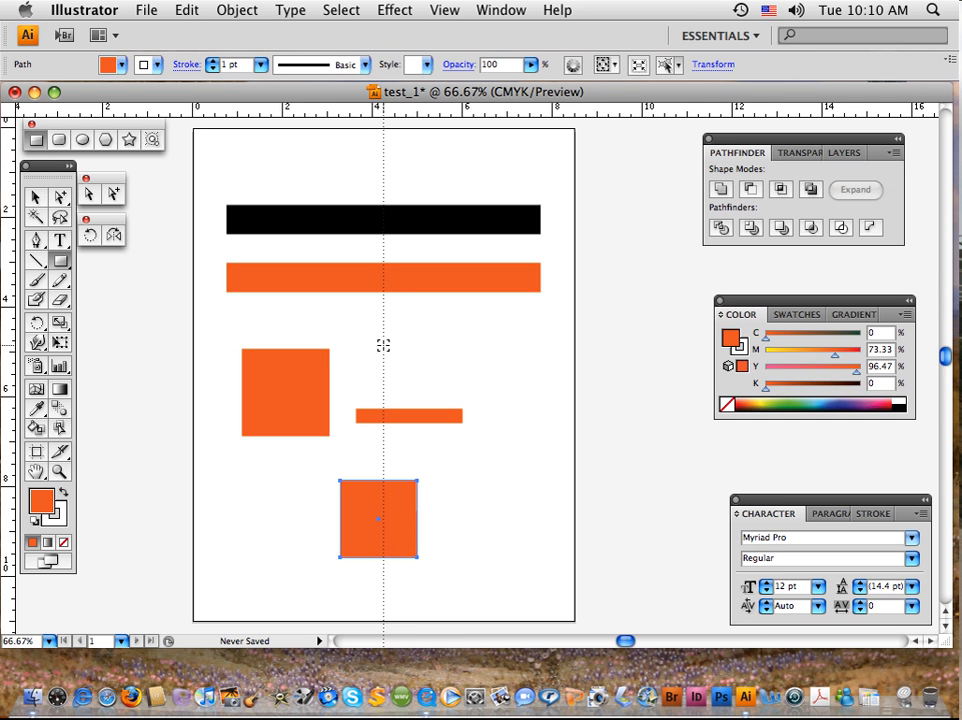
{"action": "mouse_move", "coordinate": [383, 345]}
{"action": "left_mouse_down"}
{"action": "mouse_move", "coordinate": [412, 376]}
{"action": "mouse_move", "coordinate": [399, 361]}
{"action": "mouse_move", "coordinate": [438, 384]}
{"action": "mouse_move", "coordinate": [421, 361]}
{"action": "mouse_move", "coordinate": [468, 384]}
{"action": "mouse_move", "coordinate": [492, 432]}
{"action": "mouse_move", "coordinate": [464, 366]}
{"action": "mouse_move", "coordinate": [490, 376]}
{"action": "mouse_move", "coordinate": [433, 367]}
{"action": "mouse_move", "coordinate": [455, 380]}
{"action": "mouse_move", "coordinate": [440, 378]}
{"action": "mouse_move", "coordinate": [524, 382]}
{"action": "mouse_move", "coordinate": [517, 361]}
{"action": "mouse_move", "coordinate": [436, 367]}
{"action": "mouse_move", "coordinate": [408, 355]}
{"action": "mouse_move", "coordinate": [438, 367]}
{"action": "mouse_move", "coordinate": [427, 343]}
{"action": "mouse_move", "coordinate": [509, 389]}
{"action": "mouse_move", "coordinate": [532, 419]}
{"action": "mouse_move", "coordinate": [471, 363]}
{"action": "mouse_move", "coordinate": [509, 425]}
{"action": "mouse_move", "coordinate": [470, 365]}
{"action": "mouse_move", "coordinate": [485, 384]}
{"action": "left_mouse_up"}
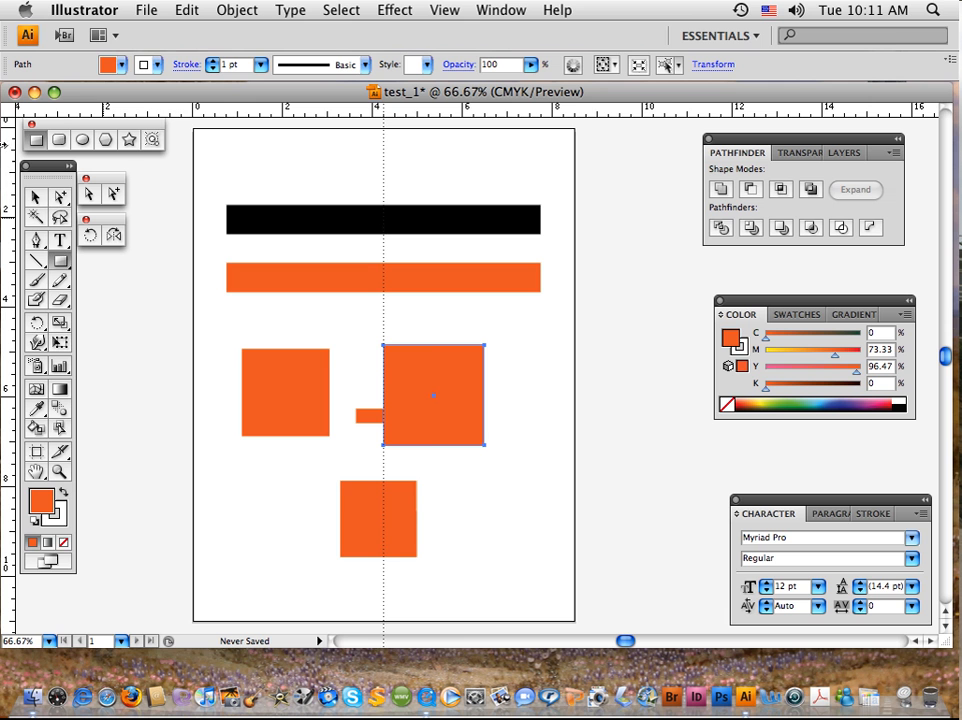
Delete the three orange squares and the thin orange rectangle below the bars.
{"action": "left_click", "coordinate": [40, 203]}
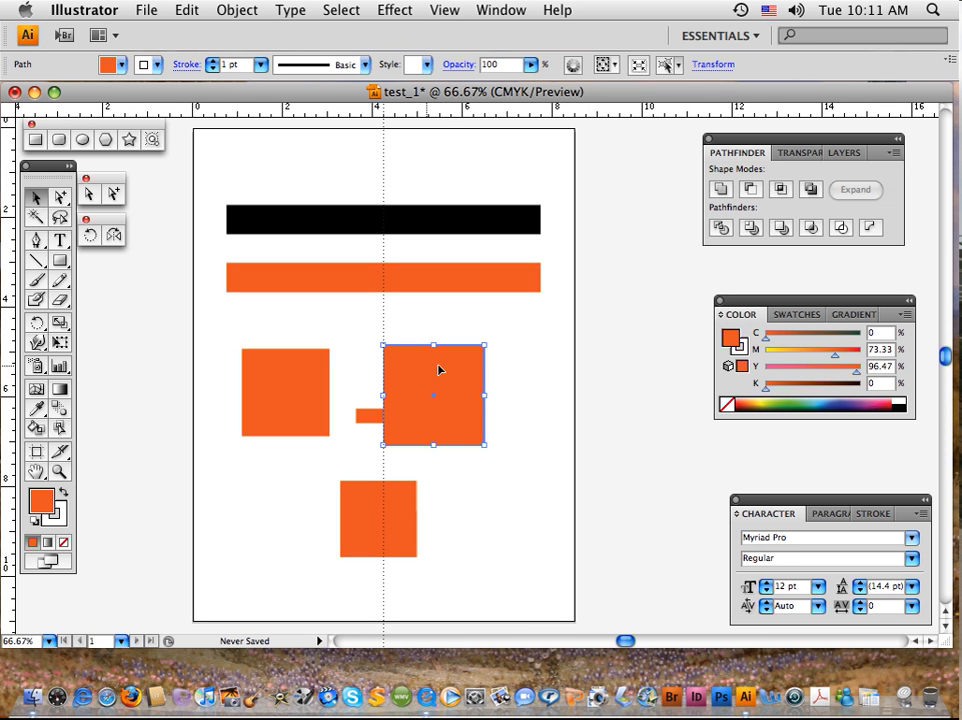
{"action": "key", "text": "Delete"}
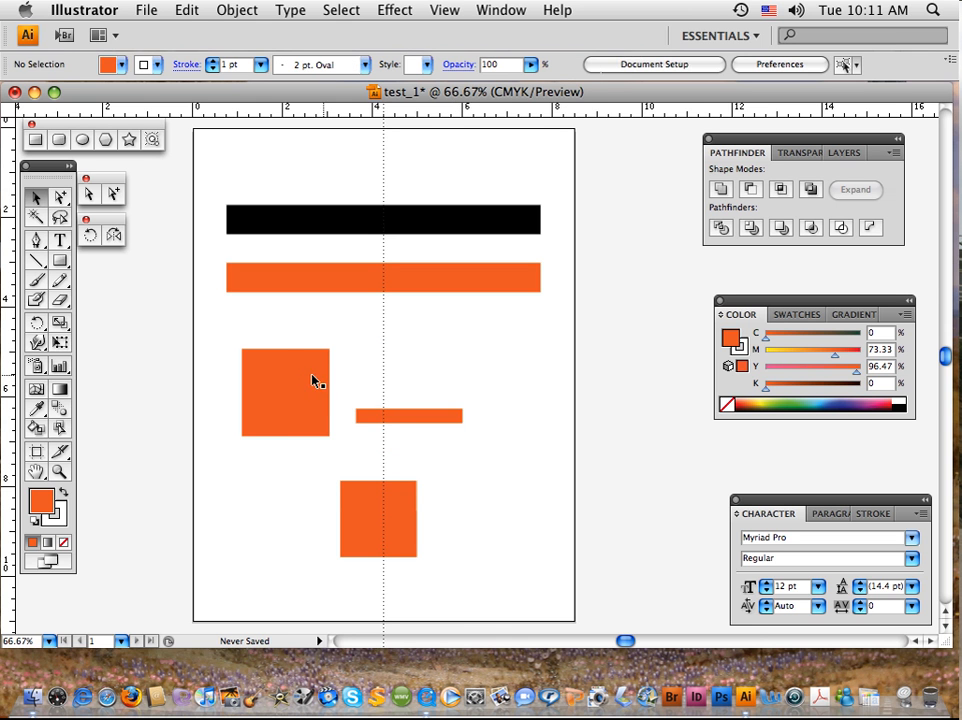
{"action": "left_click", "coordinate": [313, 380]}
{"action": "key", "text": "Delete"}
{"action": "left_click", "coordinate": [380, 419]}
{"action": "key", "text": "Delete"}
{"action": "left_click", "coordinate": [389, 505]}
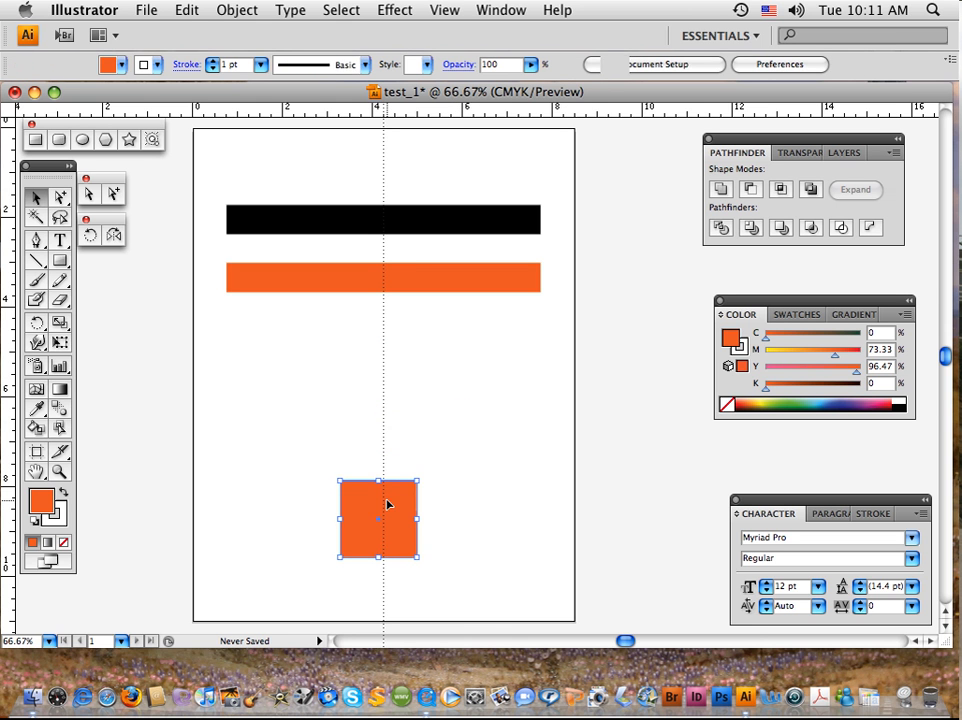
{"action": "key", "text": "Delete"}
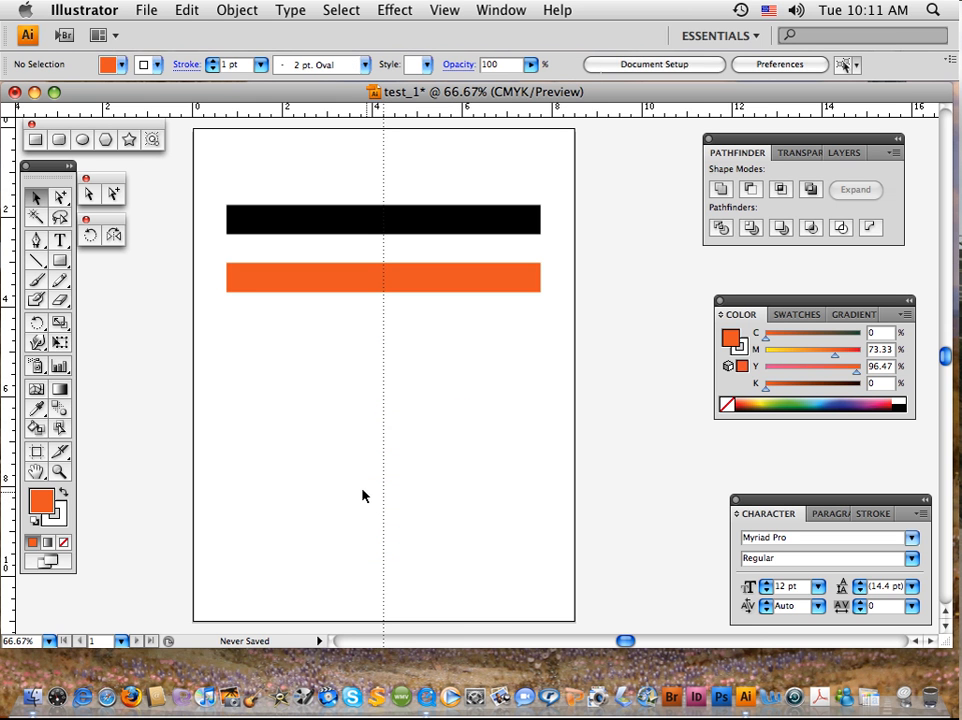
Draw an orange circle about 3.7 in across, centred on the vertical guide below the orange bar.
{"action": "left_click", "coordinate": [82, 139]}
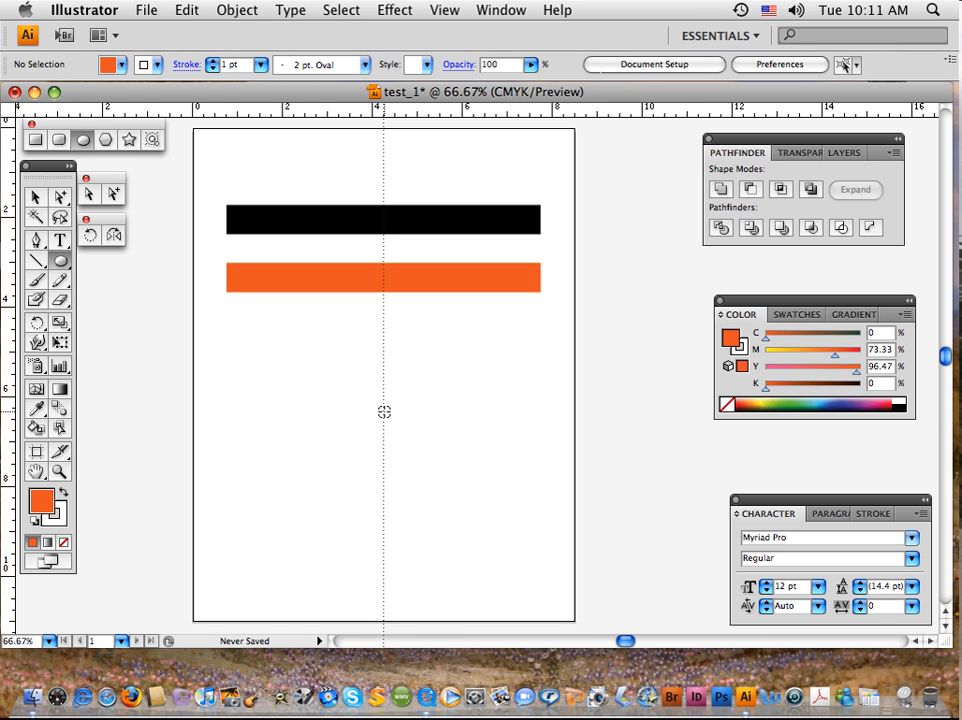
{"action": "left_click_drag", "start_coordinate": [384, 411], "coordinate": [501, 510]}
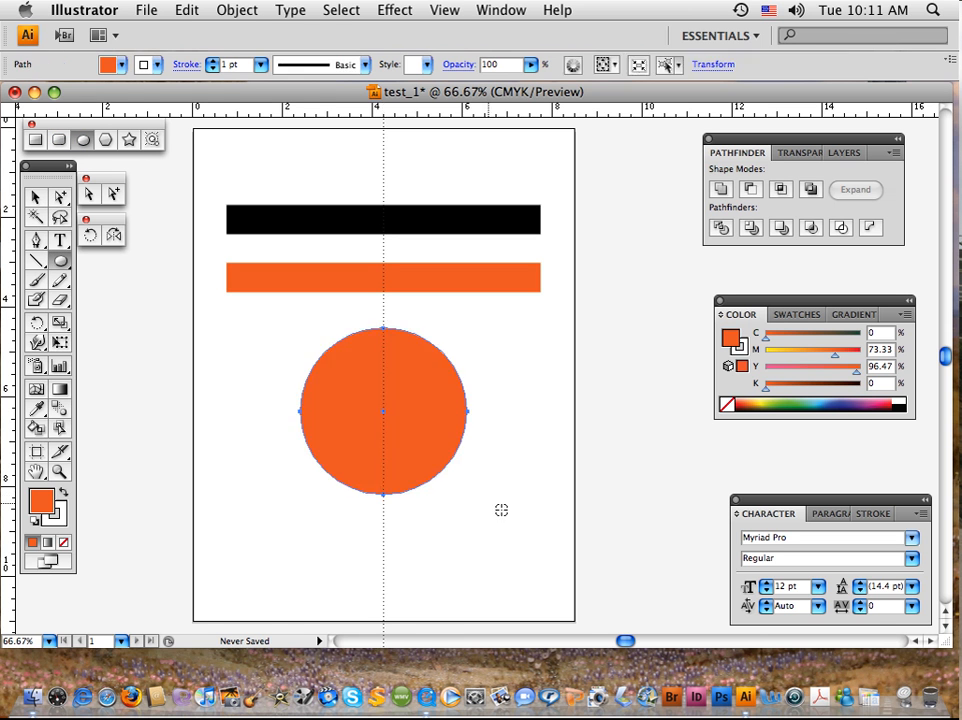
{"action": "left_click", "coordinate": [34, 197]}
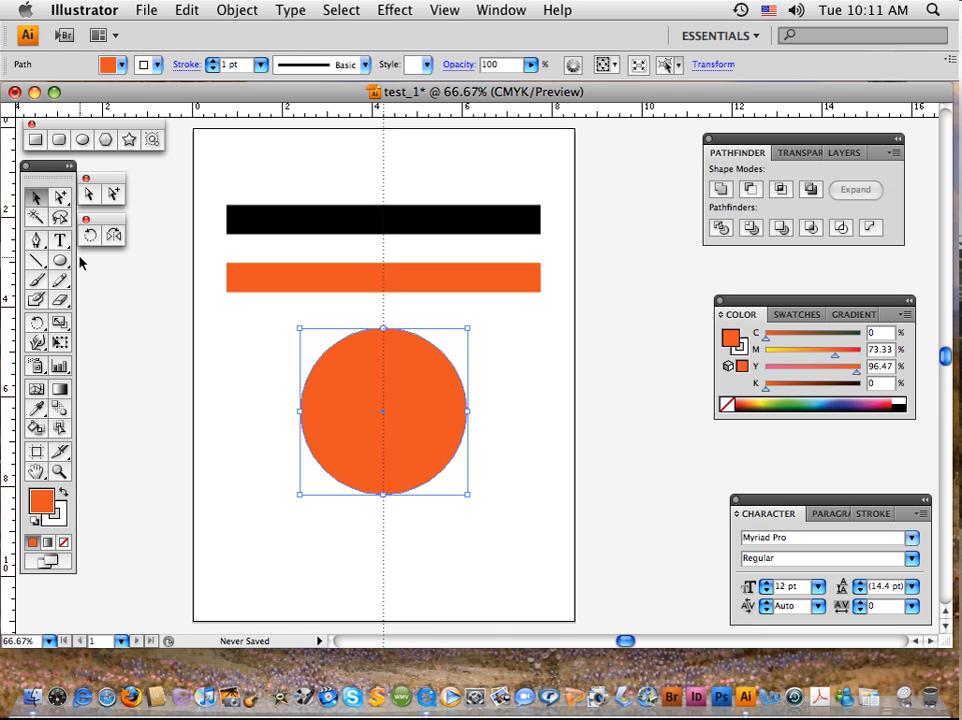
Draw a closed seven-point orange shape about 4.6 in wide with the Pen tool, and move it across the page's lower right edge.
{"action": "key", "text": "p"}
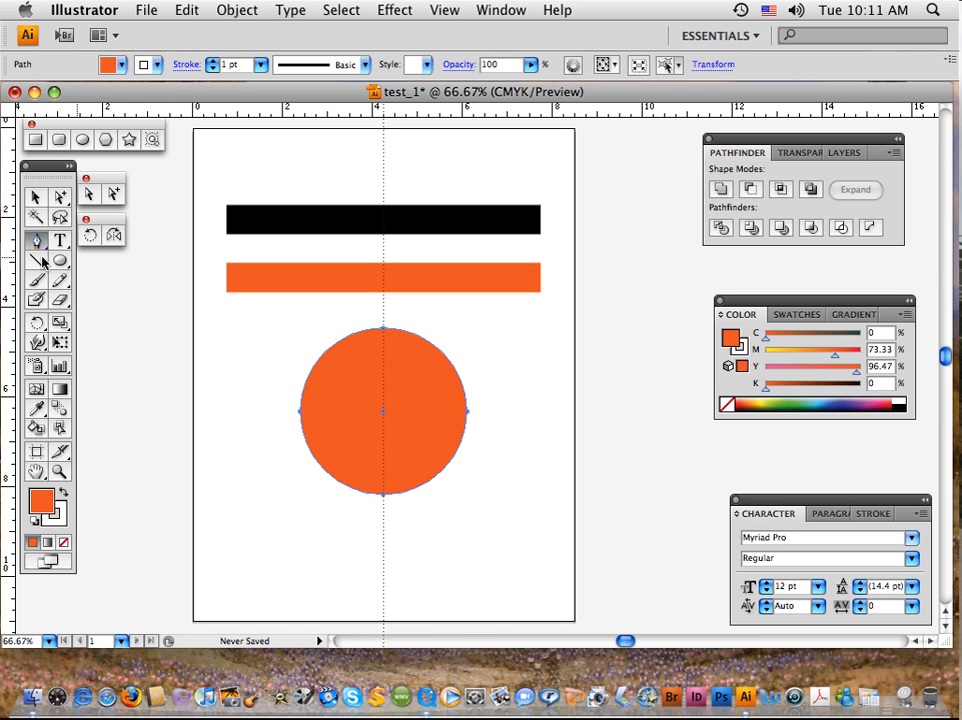
{"action": "left_click", "coordinate": [237, 527]}
{"action": "left_click", "coordinate": [263, 488]}
{"action": "left_click", "coordinate": [287, 543]}
{"action": "left_click", "coordinate": [342, 567]}
{"action": "left_click", "coordinate": [298, 584]}
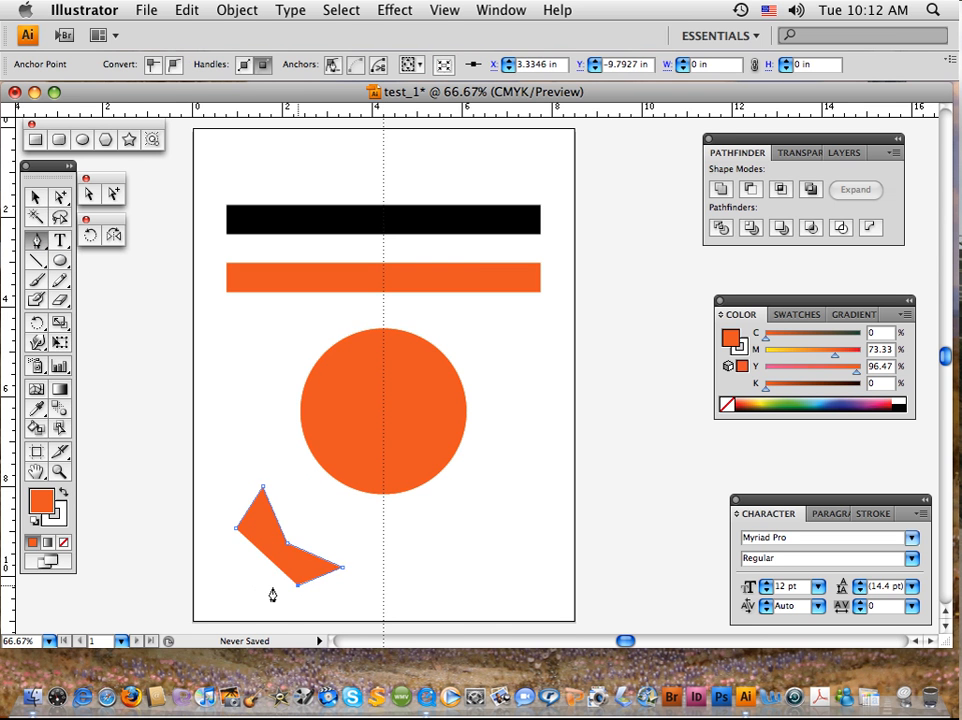
{"action": "left_click", "coordinate": [213, 586]}
{"action": "left_click", "coordinate": [137, 525]}
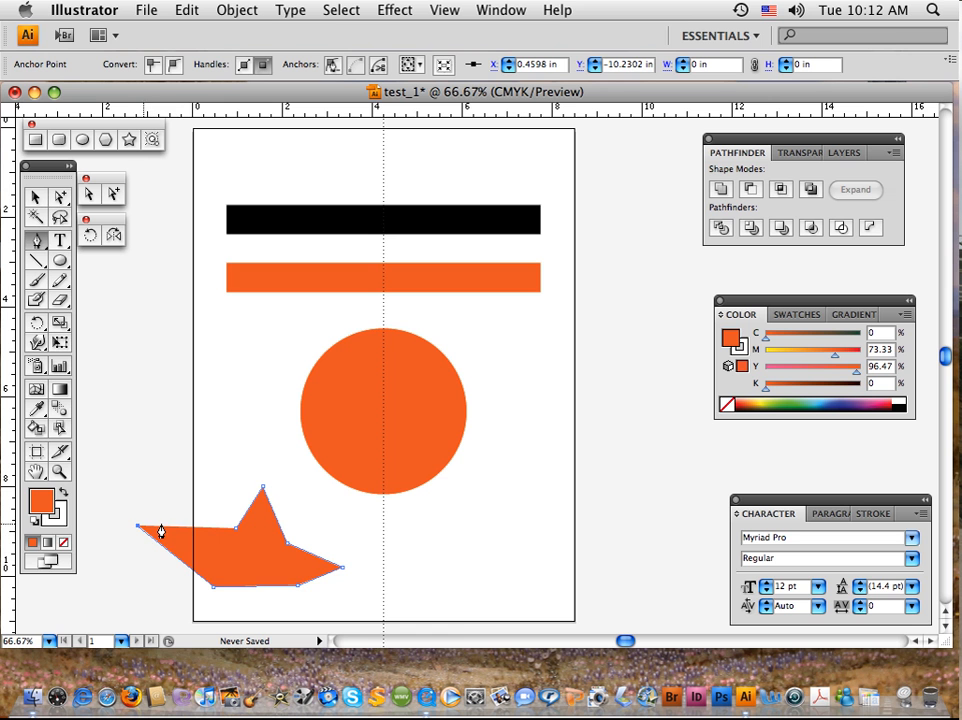
{"action": "left_click", "coordinate": [234, 529]}
{"action": "left_click", "coordinate": [36, 197]}
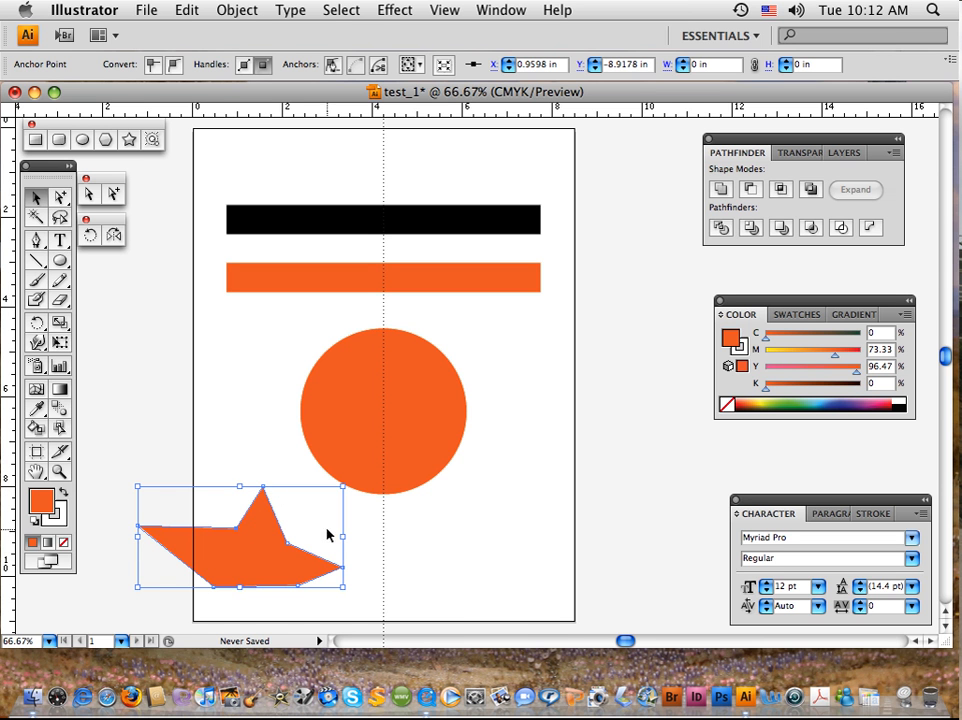
{"action": "left_click_drag", "start_coordinate": [290, 541], "coordinate": [608, 535]}
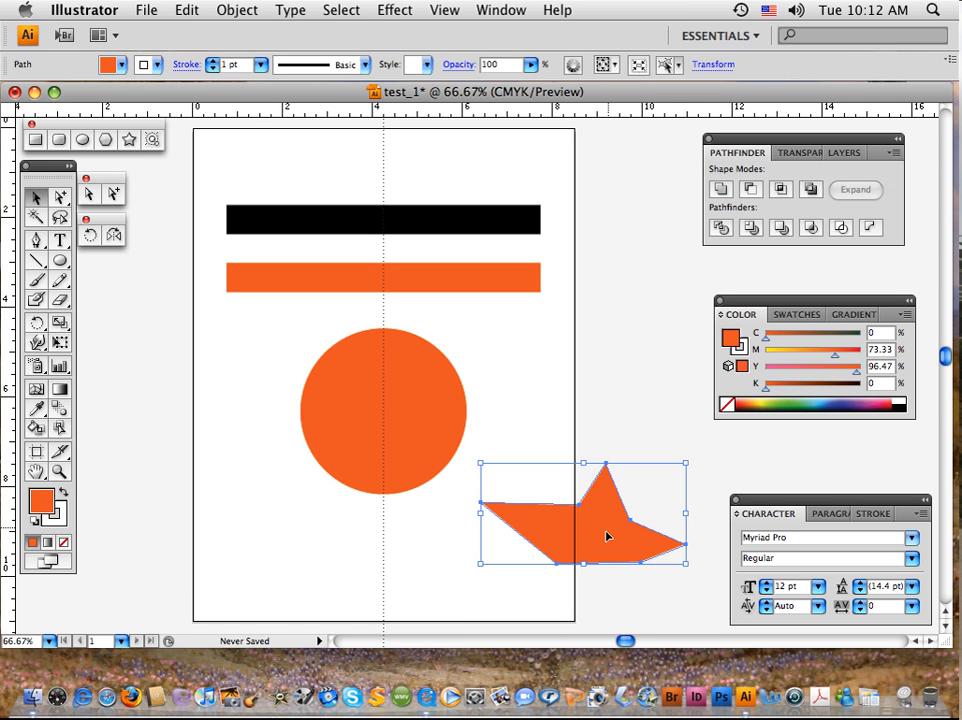
Move only the seven-point shape's lower left anchor point down and slightly left, to about X 7.92 in, Y -10.42 in.
{"action": "left_click", "coordinate": [89, 194]}
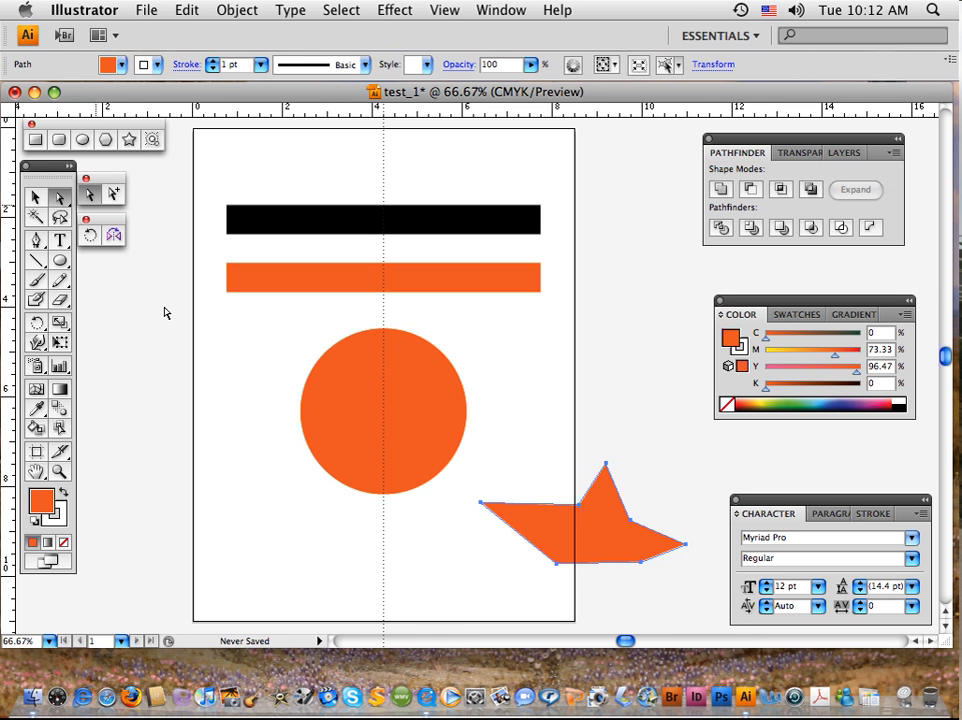
{"action": "left_click", "coordinate": [558, 569]}
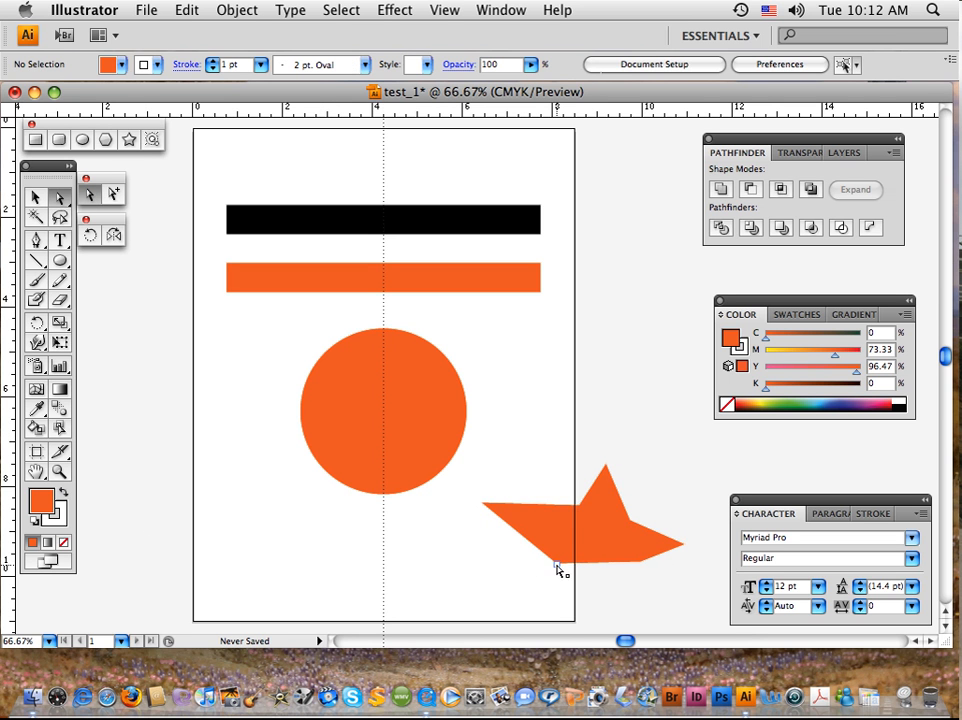
{"action": "left_click_drag", "start_coordinate": [558, 569], "coordinate": [549, 596]}
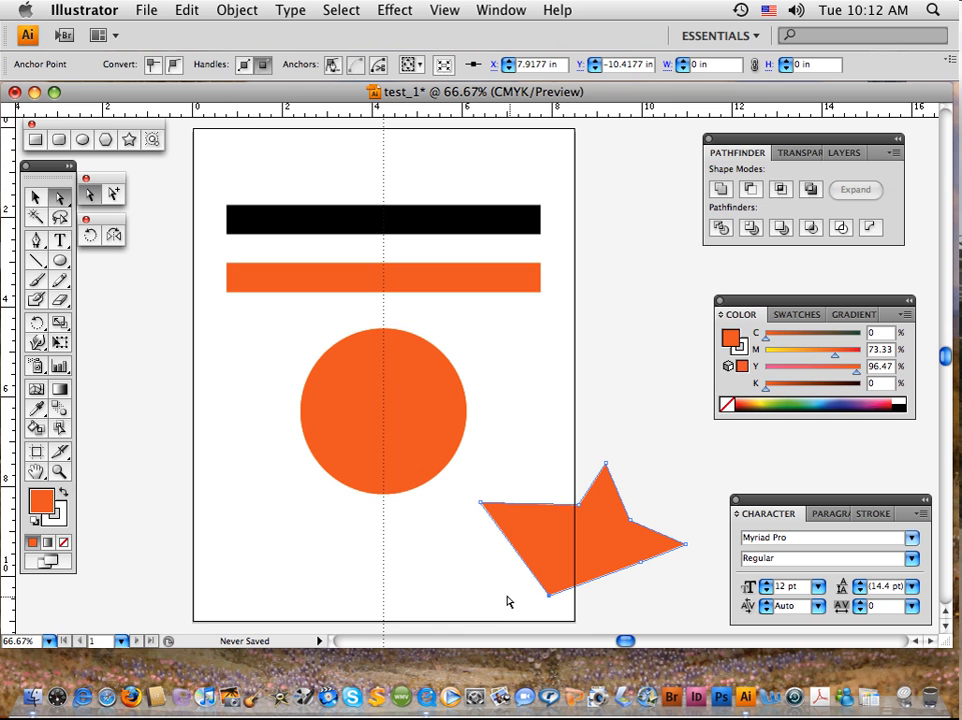
Delete the edited pen-drawn shape and the orange circle, leaving only the two bars on the page.
{"action": "left_click", "coordinate": [34, 197]}
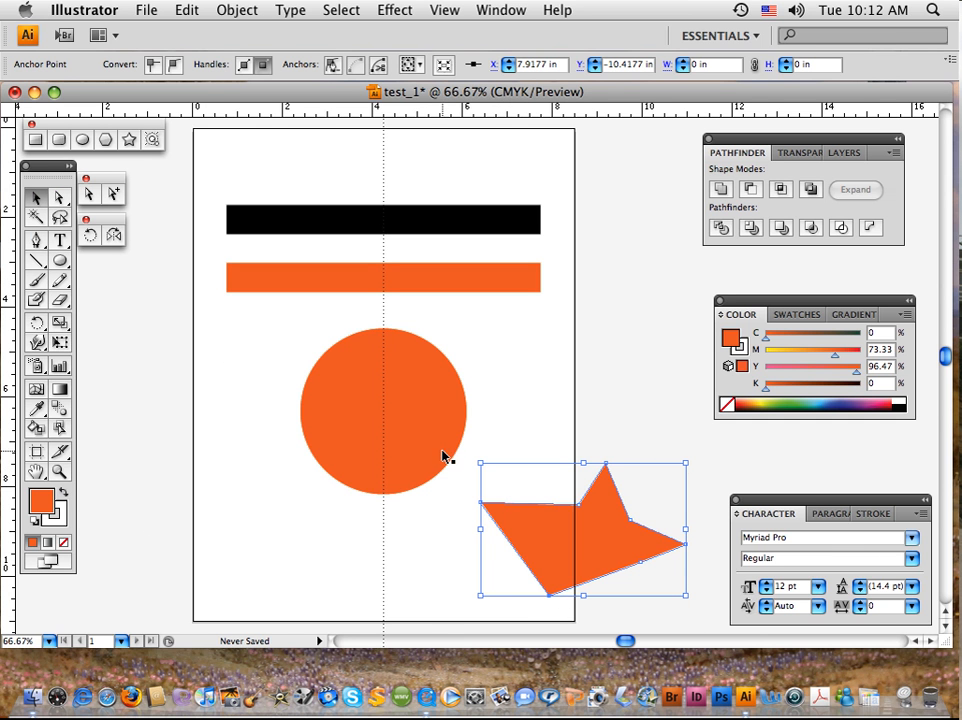
{"action": "key", "text": "Delete"}
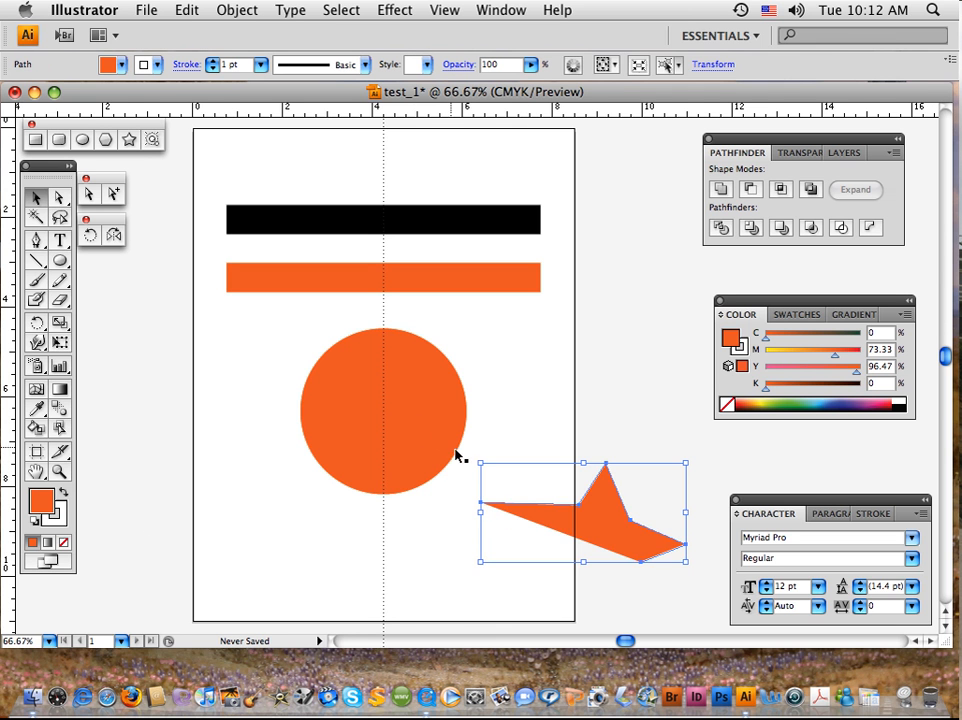
{"action": "key", "text": "Delete"}
{"action": "left_click", "coordinate": [329, 387]}
{"action": "key", "text": "Delete"}
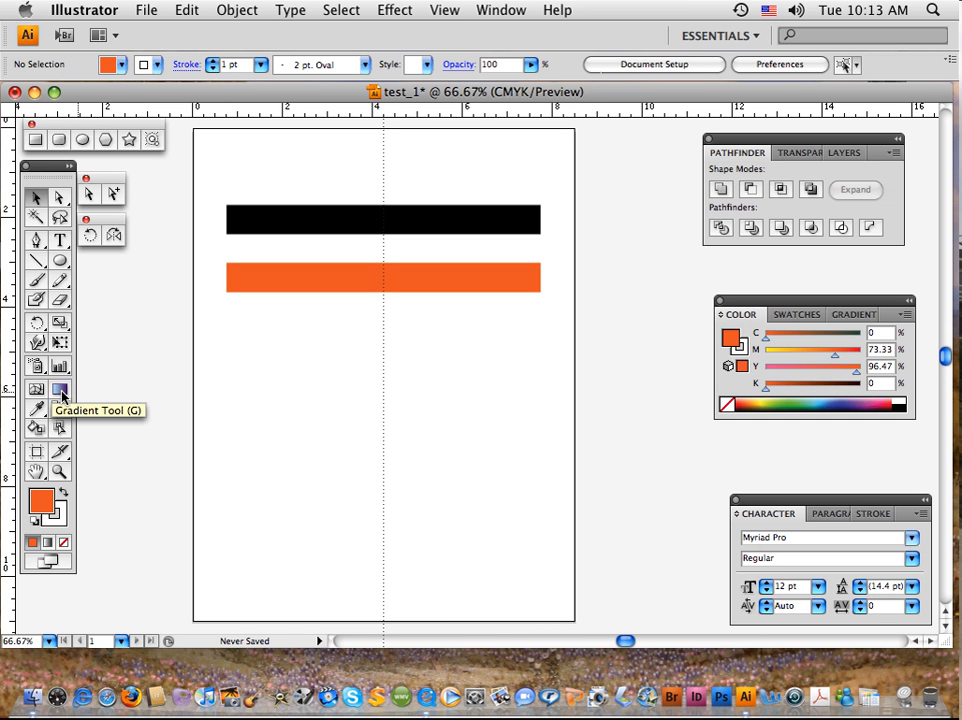
Look at the Gradient tool's settings and return to the CMYK colour sliders.
{"action": "left_click", "coordinate": [61, 394]}
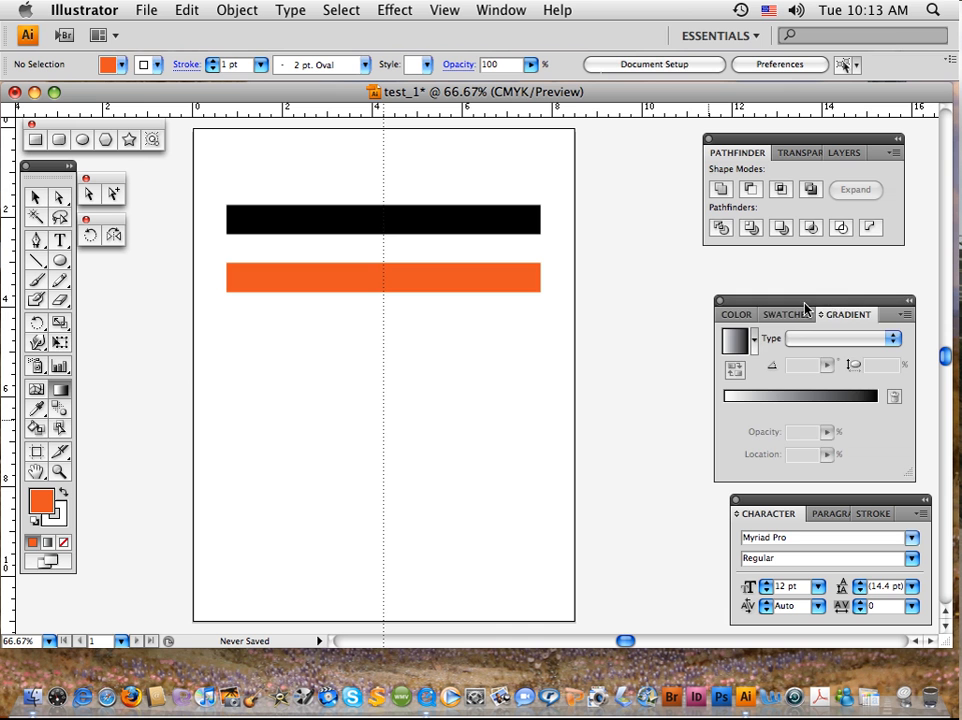
{"action": "left_click_drag", "start_coordinate": [805, 303], "coordinate": [795, 258]}
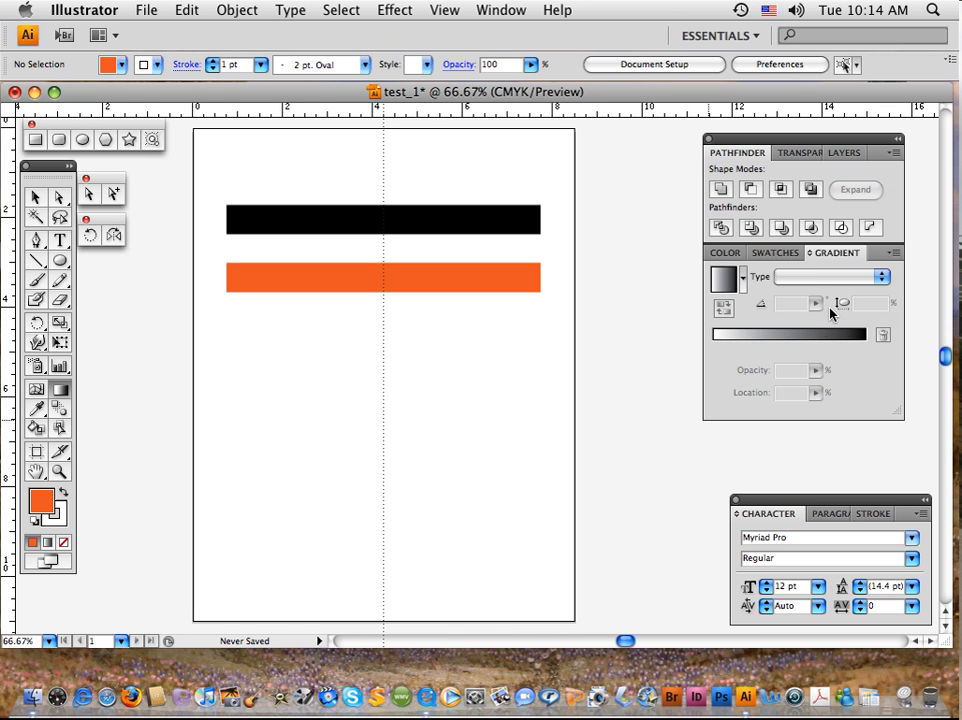
{"action": "left_click_drag", "start_coordinate": [876, 256], "coordinate": [885, 299]}
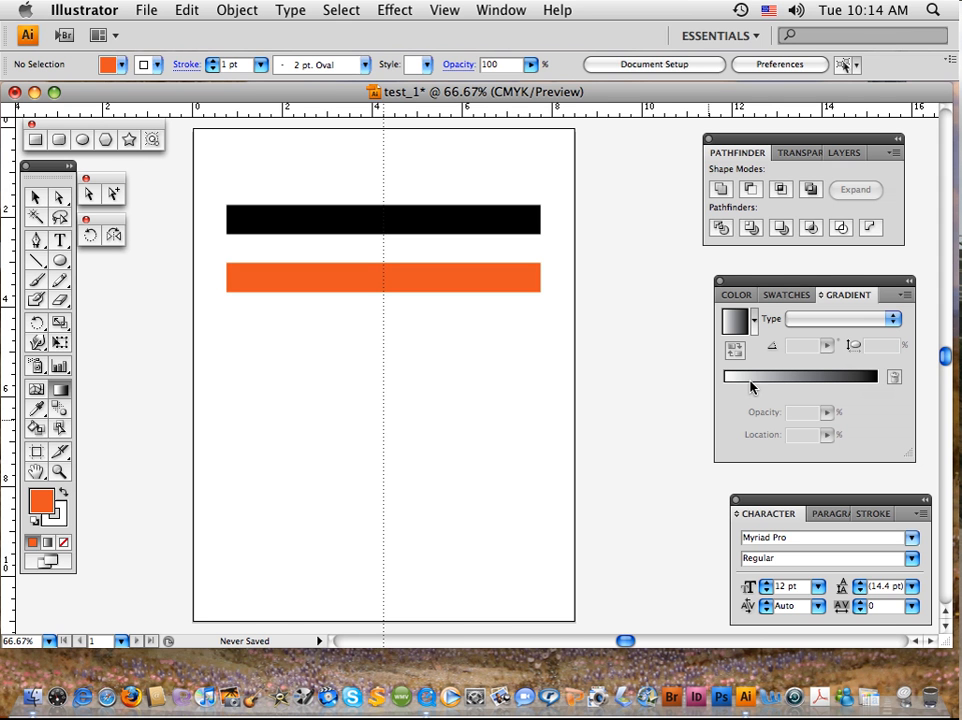
{"action": "left_click", "coordinate": [733, 296]}
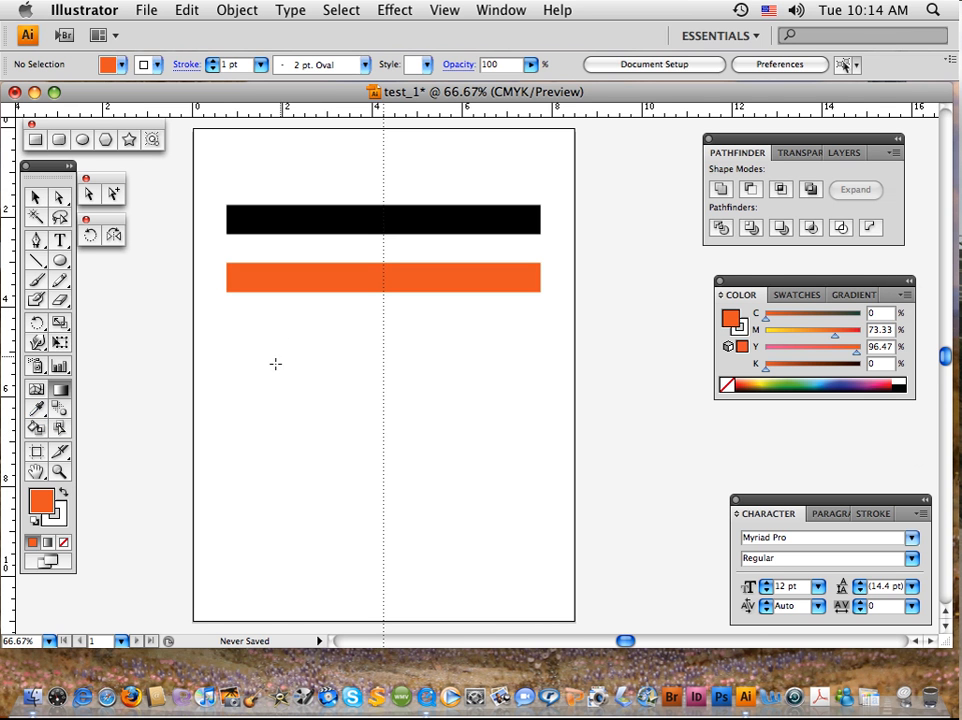
Select only the black bar within the group and recolour it with the Eyedropper, sampling the orange bar below.
{"action": "left_click", "coordinate": [35, 198]}
{"action": "left_click", "coordinate": [251, 221]}
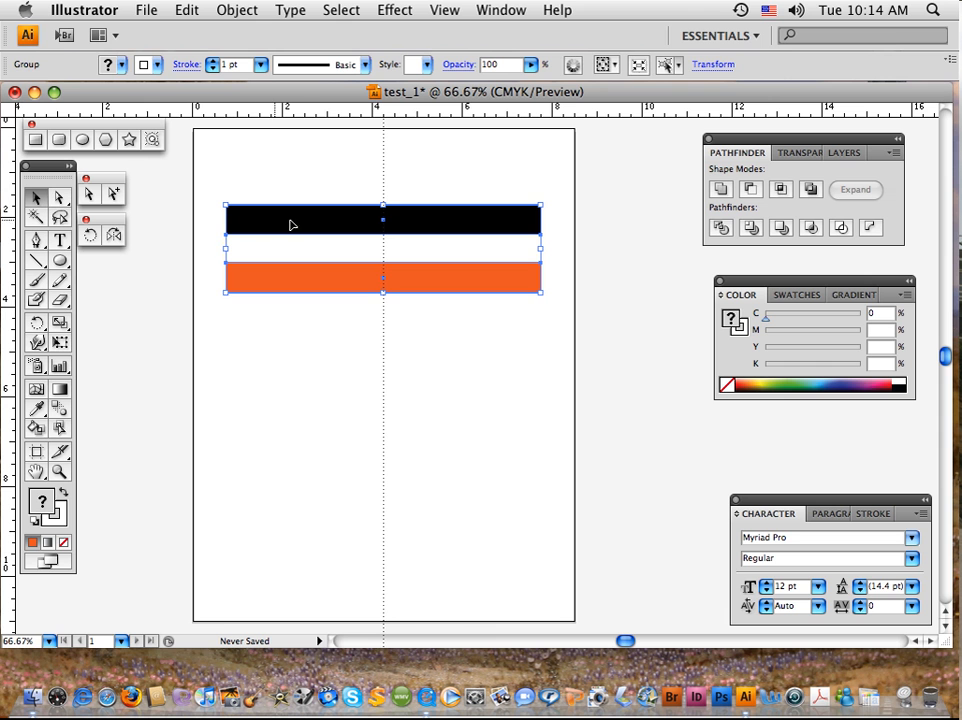
{"action": "left_click", "coordinate": [140, 202]}
{"action": "left_click", "coordinate": [112, 194]}
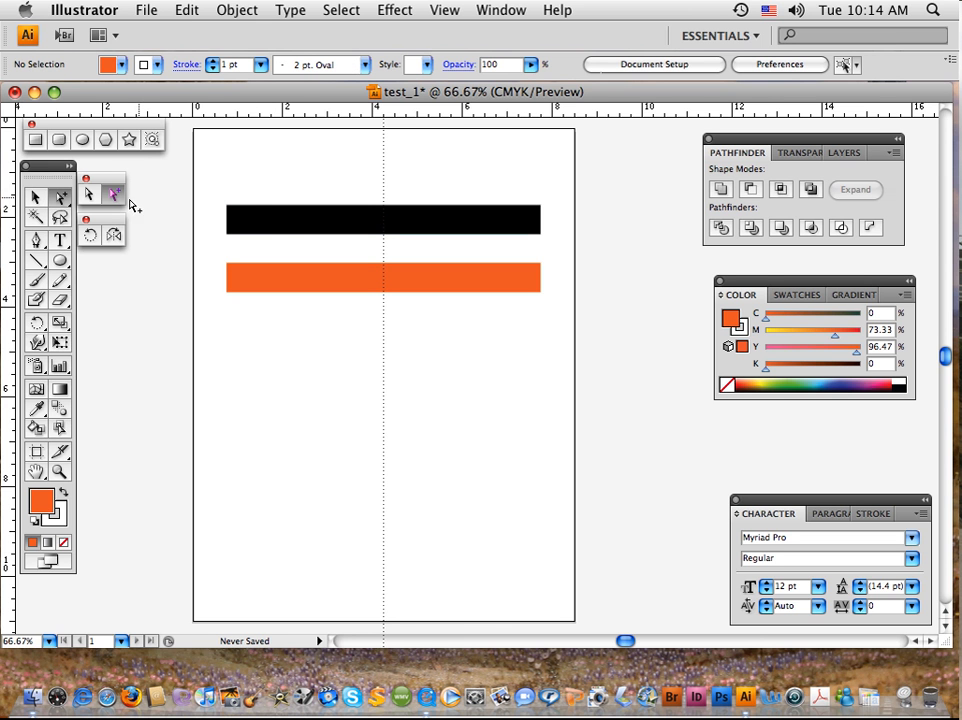
{"action": "left_click", "coordinate": [277, 221]}
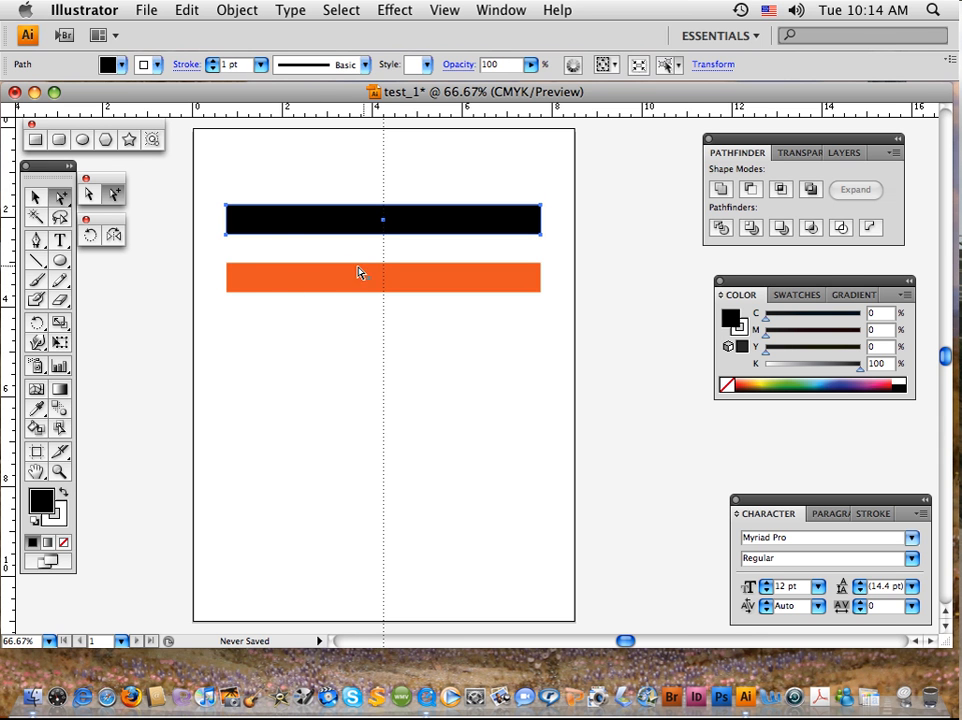
{"action": "left_click", "coordinate": [37, 409]}
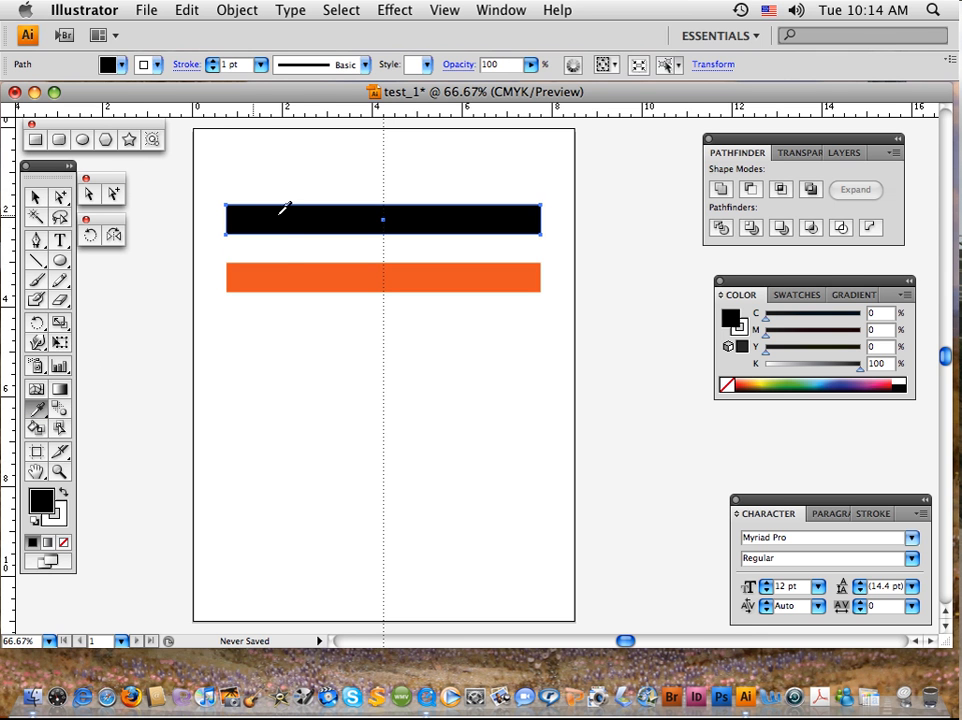
{"action": "left_click", "coordinate": [285, 269]}
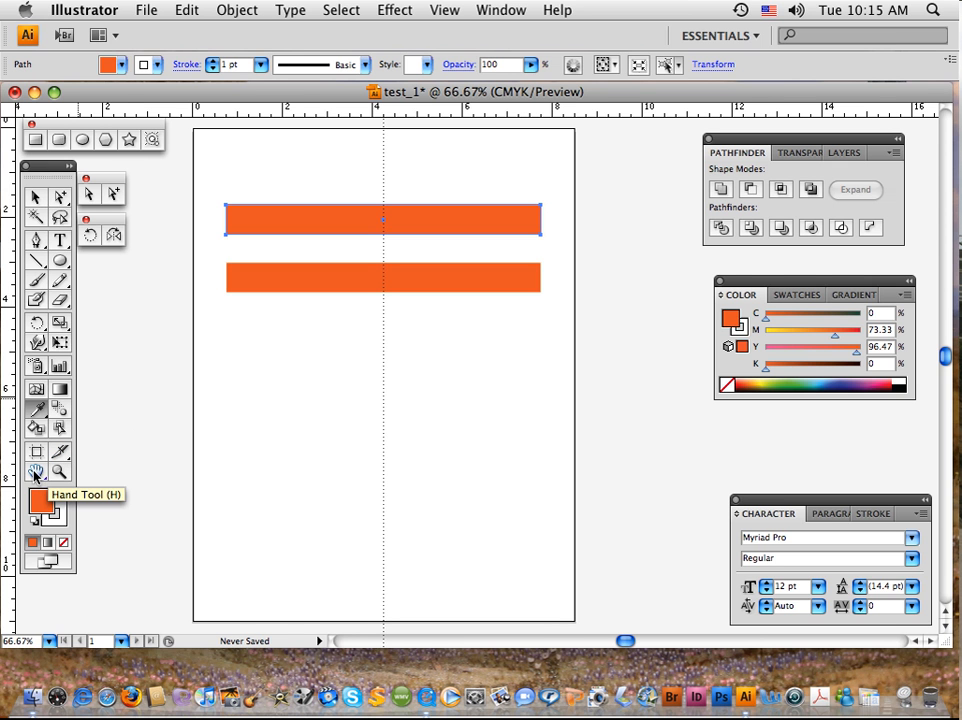
Pan the page slightly left with the Hand tool, and shift it back using the temporary hand from the Selection tool.
{"action": "left_click", "coordinate": [34, 474]}
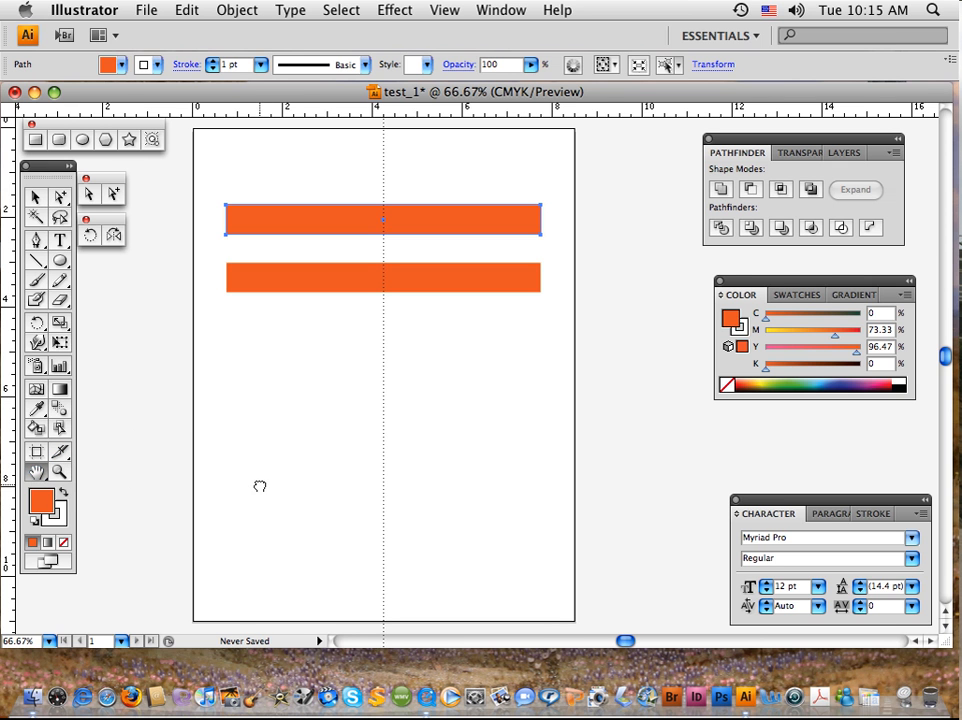
{"action": "mouse_move", "coordinate": [258, 485]}
{"action": "left_mouse_down"}
{"action": "mouse_move", "coordinate": [293, 487]}
{"action": "mouse_move", "coordinate": [252, 486]}
{"action": "left_mouse_up"}
{"action": "left_click", "coordinate": [36, 197]}
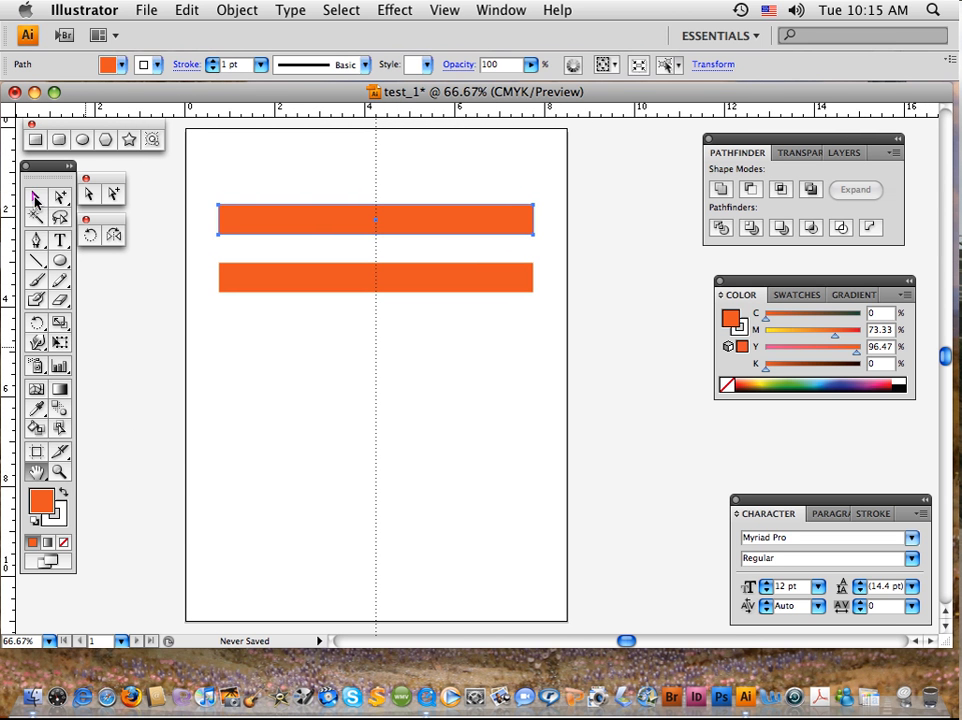
{"action": "key", "text": "space"}
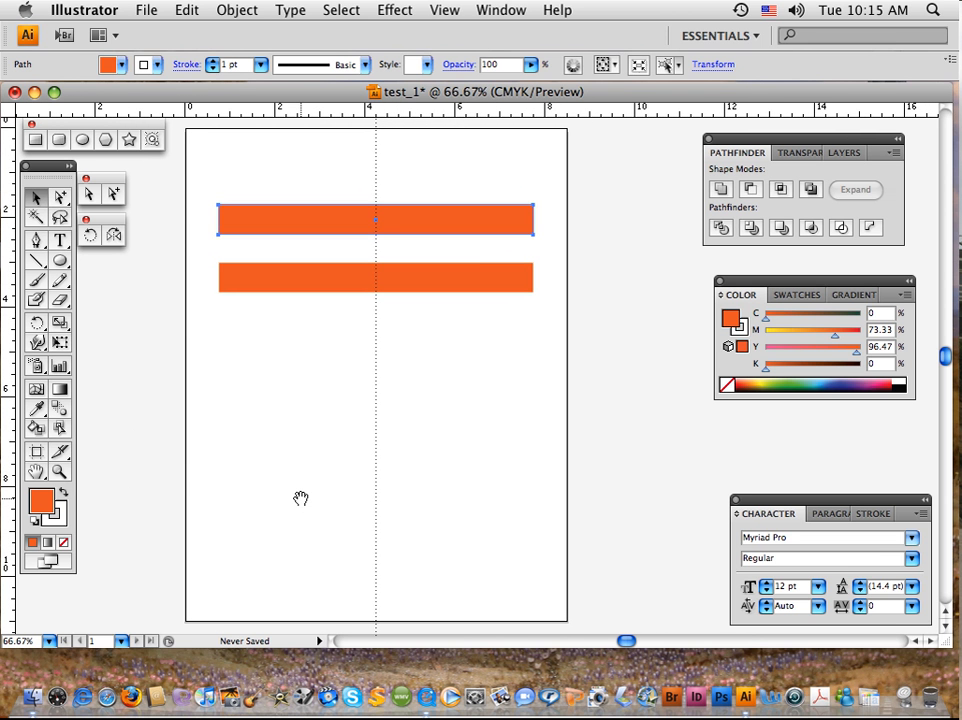
{"action": "mouse_move", "coordinate": [300, 498]}
{"action": "left_mouse_down"}
{"action": "mouse_move", "coordinate": [322, 496]}
{"action": "mouse_move", "coordinate": [307, 497]}
{"action": "left_mouse_up"}
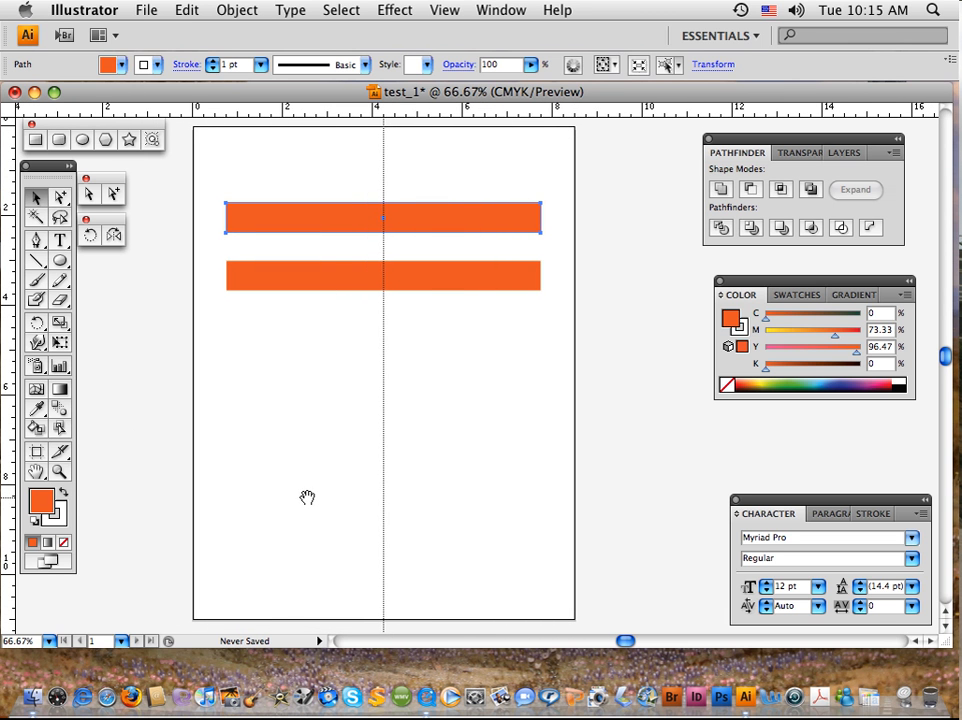
Magnify the upper bar's upper left corner to about 4600% to examine it, and fit the whole page back in view.
{"action": "left_click", "coordinate": [60, 473]}
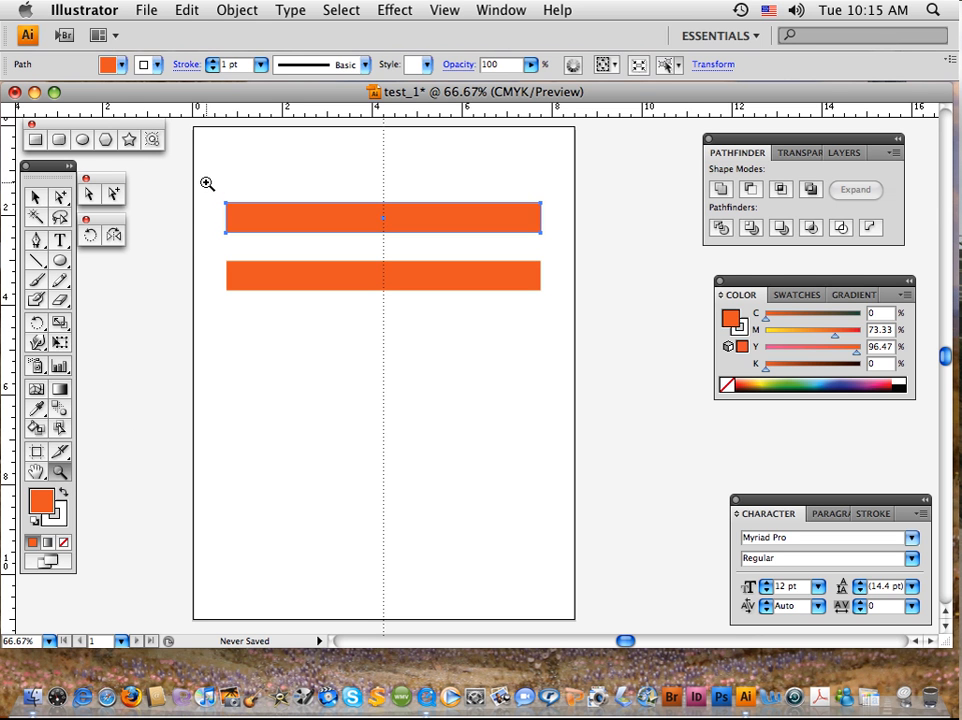
{"action": "left_click_drag", "start_coordinate": [206, 183], "coordinate": [258, 255]}
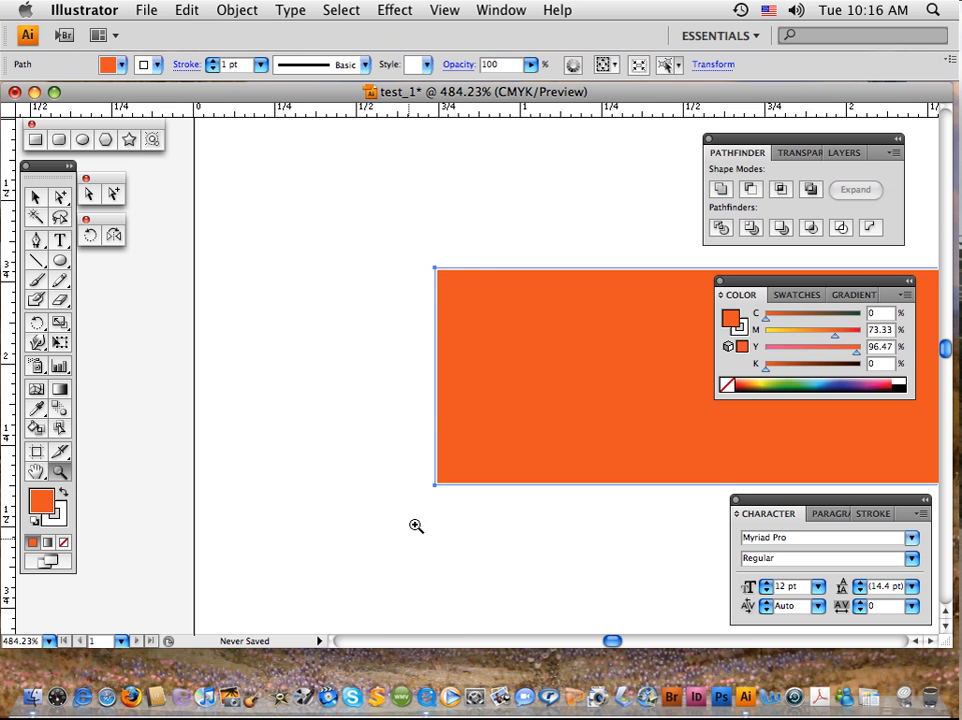
{"action": "left_click_drag", "start_coordinate": [419, 247], "coordinate": [448, 292]}
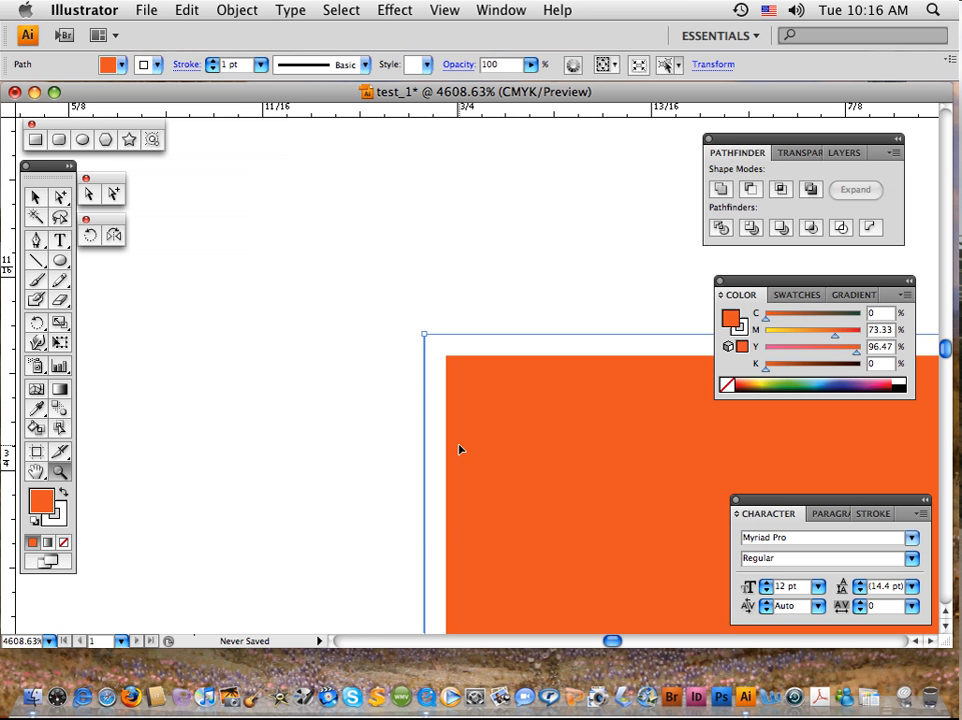
{"action": "key", "text": "super+0"}
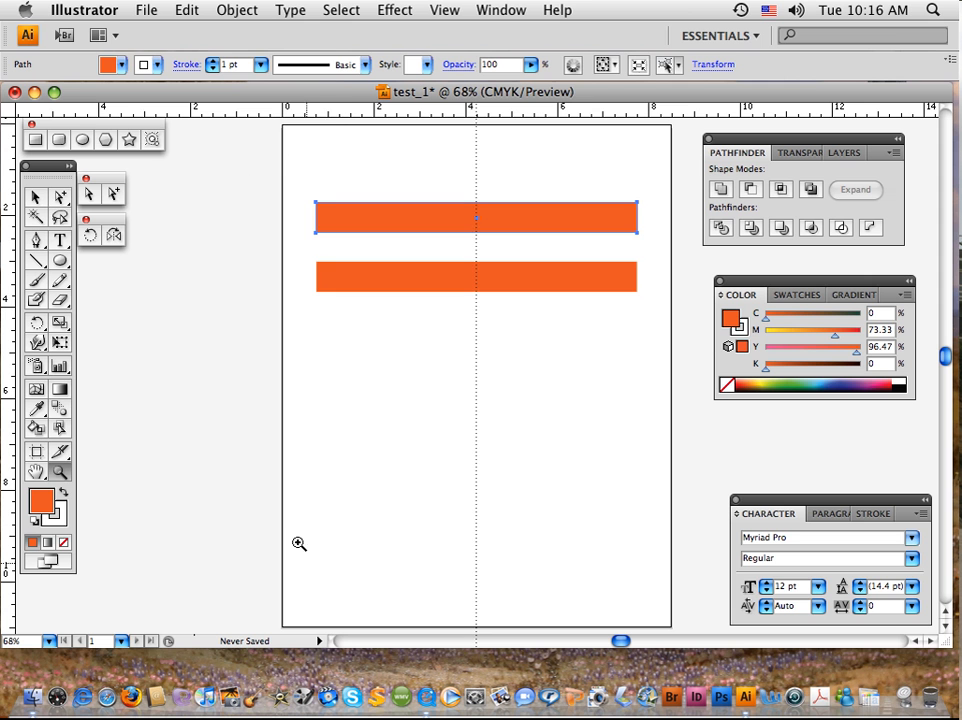
{"action": "left_click", "coordinate": [35, 197]}
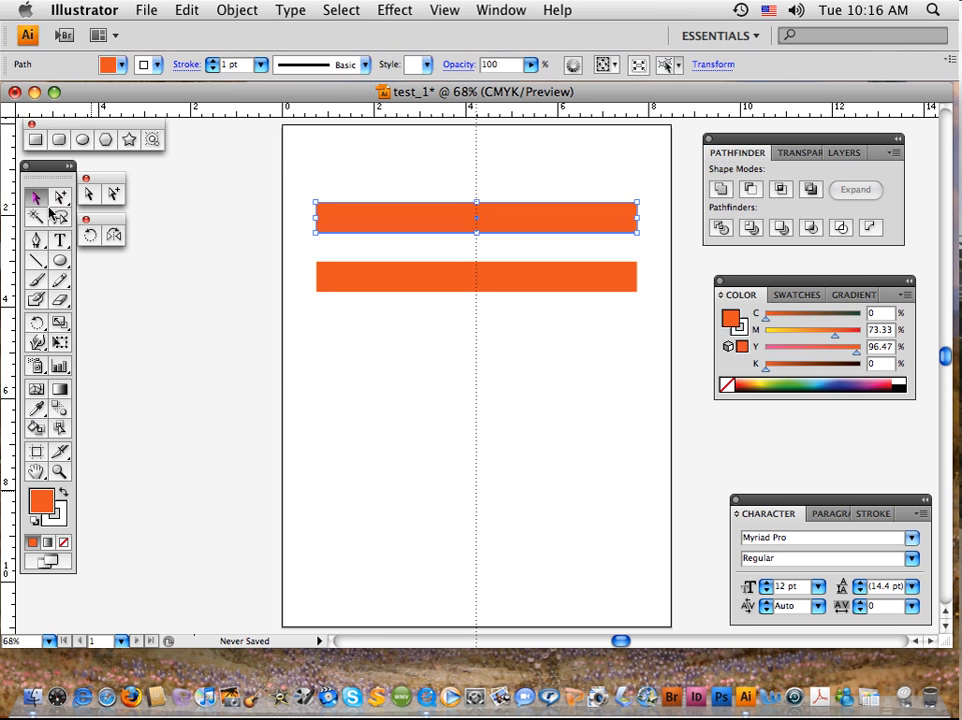
{"action": "left_click_drag", "start_coordinate": [387, 423], "coordinate": [316, 427]}
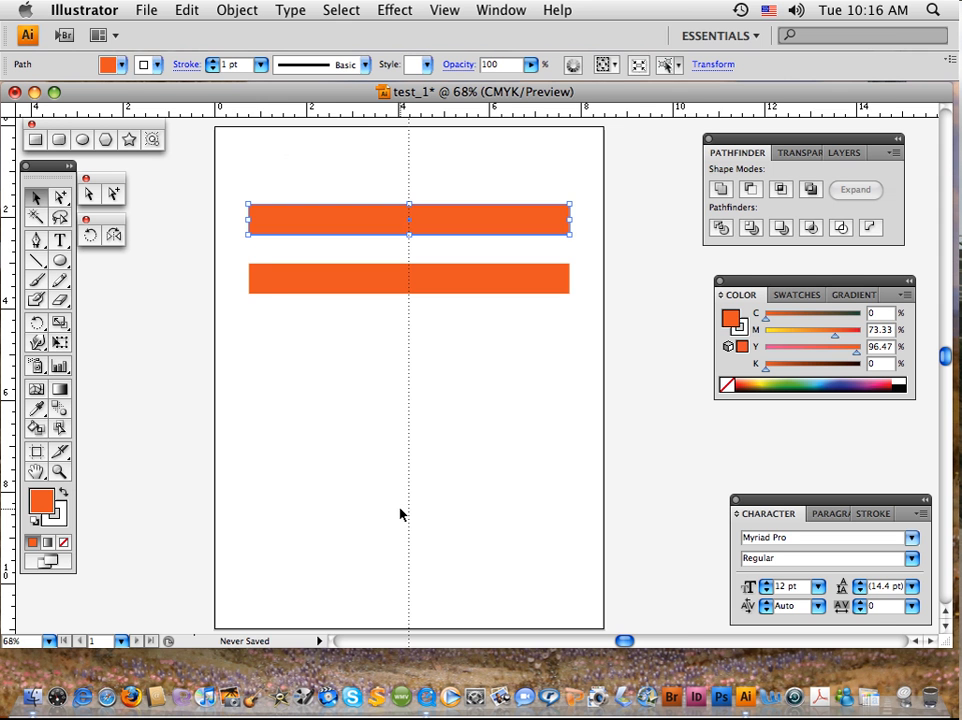
Zoom out in stages to 33.33%, in to 100%, and fit the page in the window, shifted to the left.
{"action": "key", "text": "super+minus"}
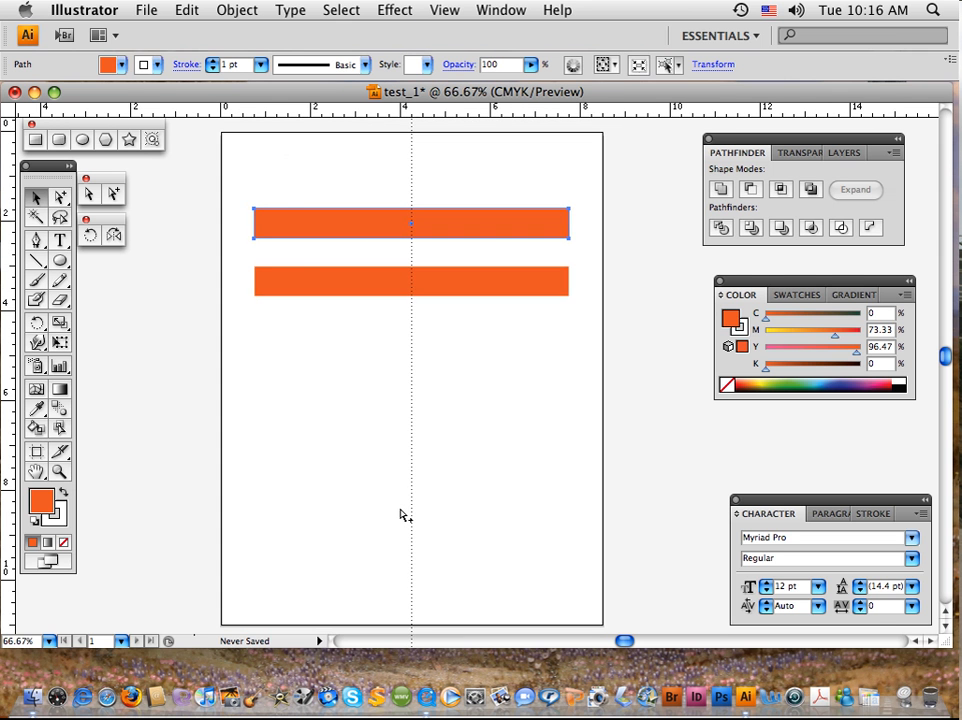
{"action": "key", "text": "super+minus"}
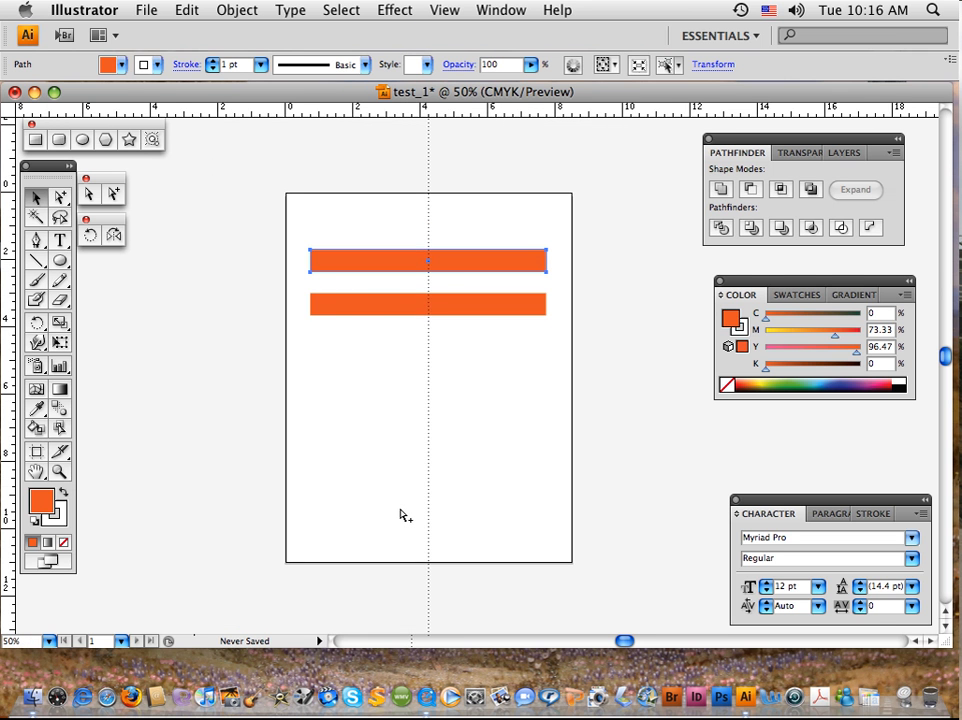
{"action": "key", "text": "super+minus"}
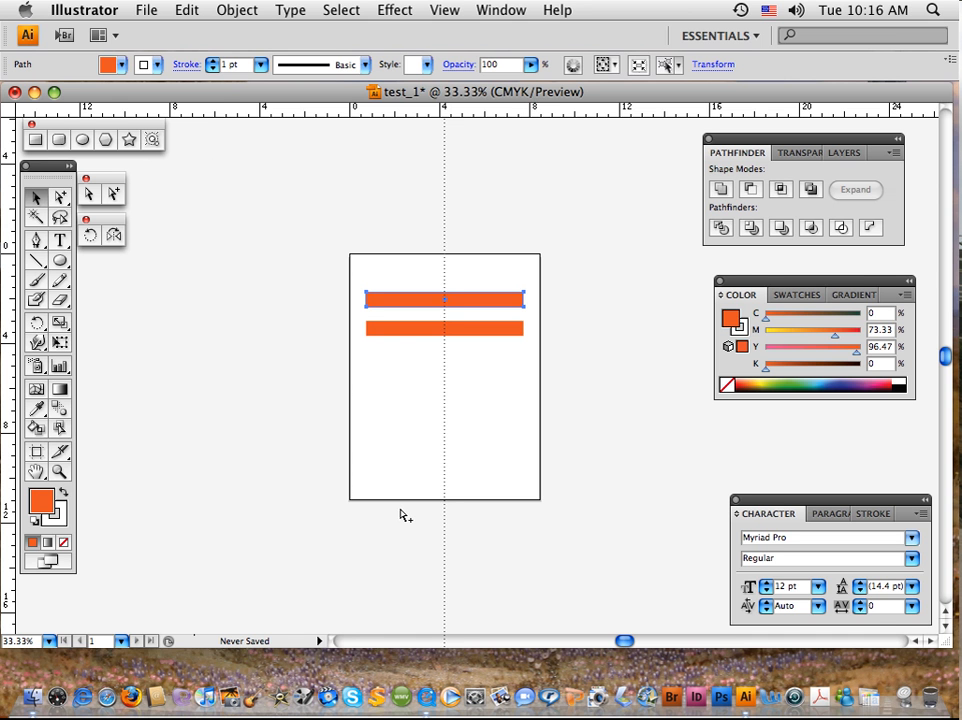
{"action": "key", "text": "super+plus"}
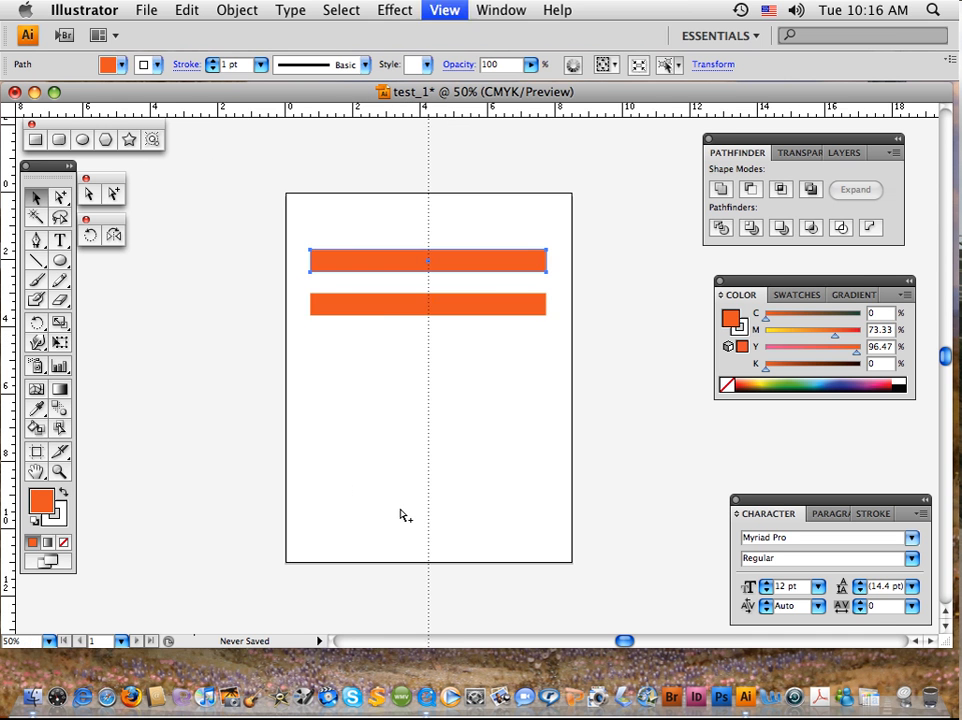
{"action": "key", "text": "super+plus"}
{"action": "key", "text": "super+plus"}
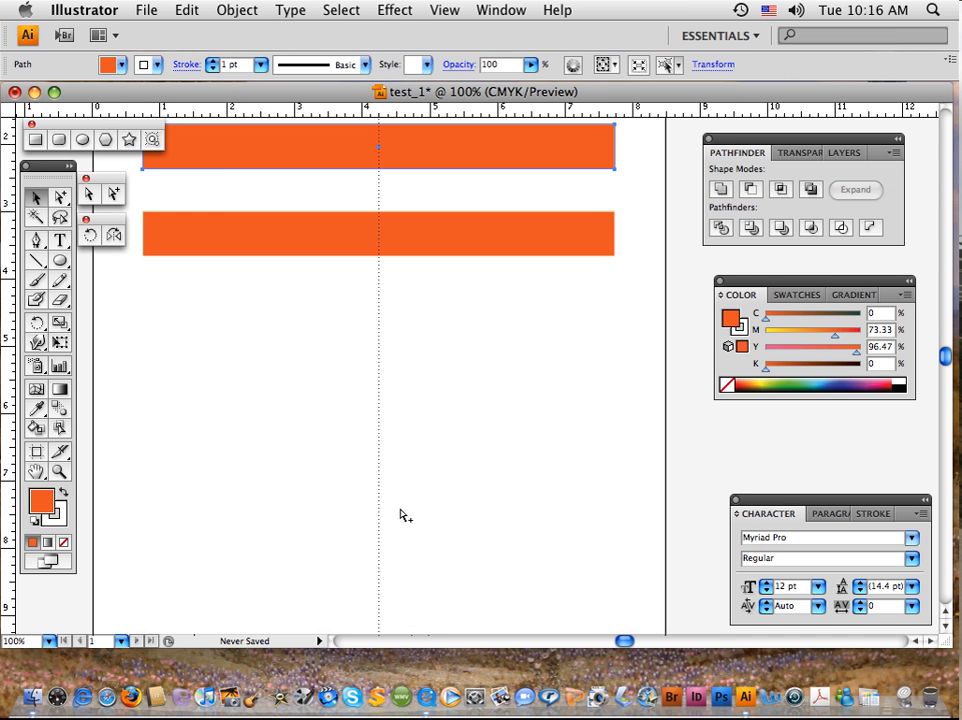
{"action": "key", "text": "super+minus"}
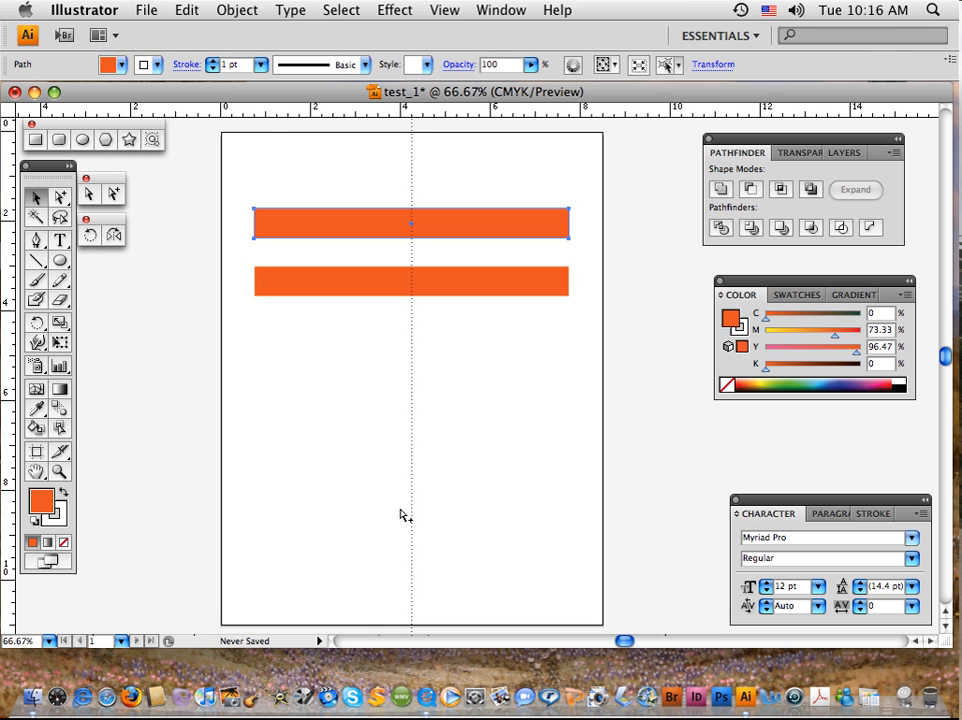
{"action": "key", "text": "super+0"}
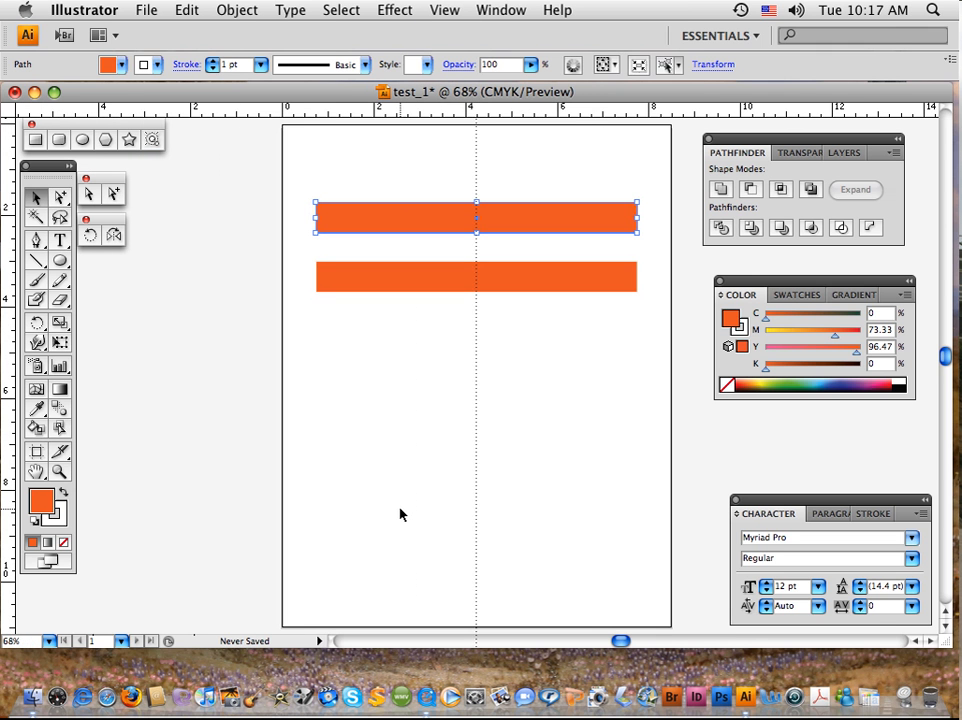
{"action": "key", "text": "space"}
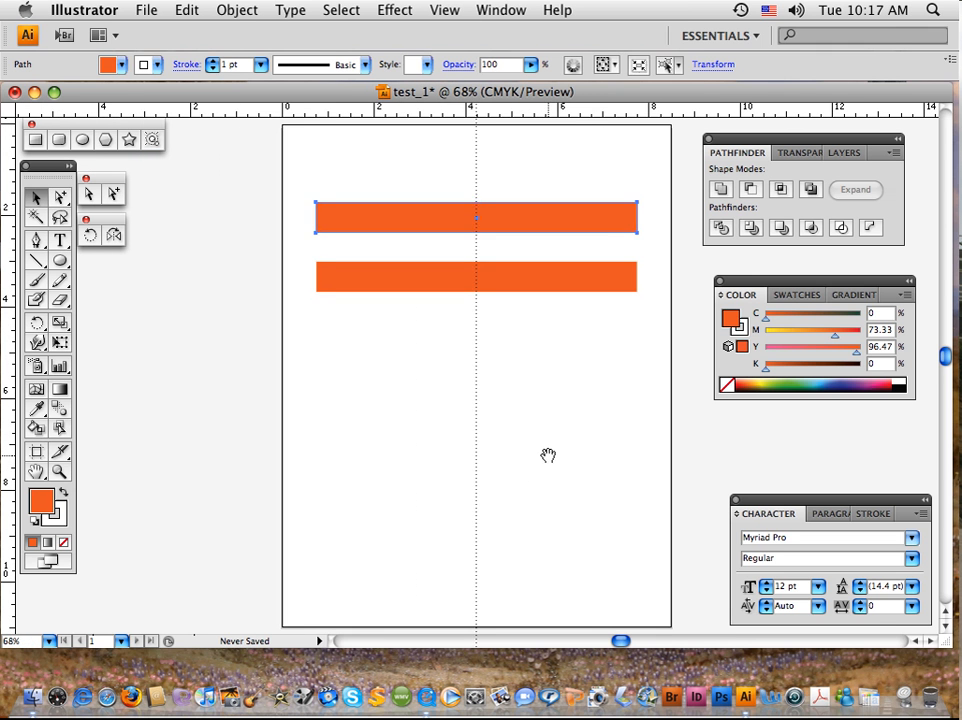
{"action": "left_click_drag", "start_coordinate": [548, 453], "coordinate": [457, 451]}
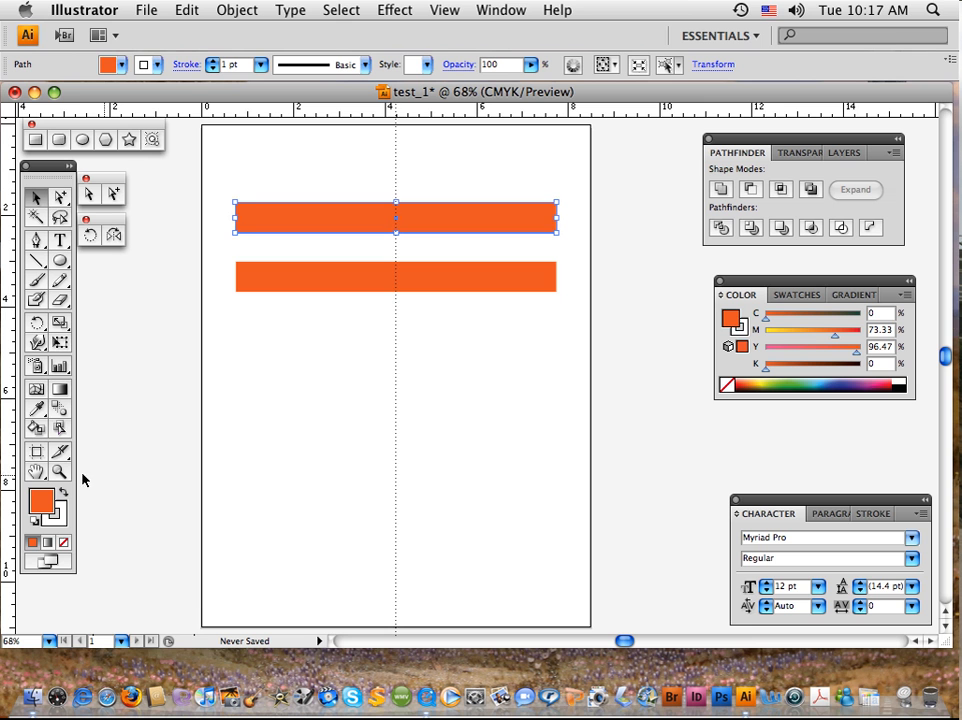